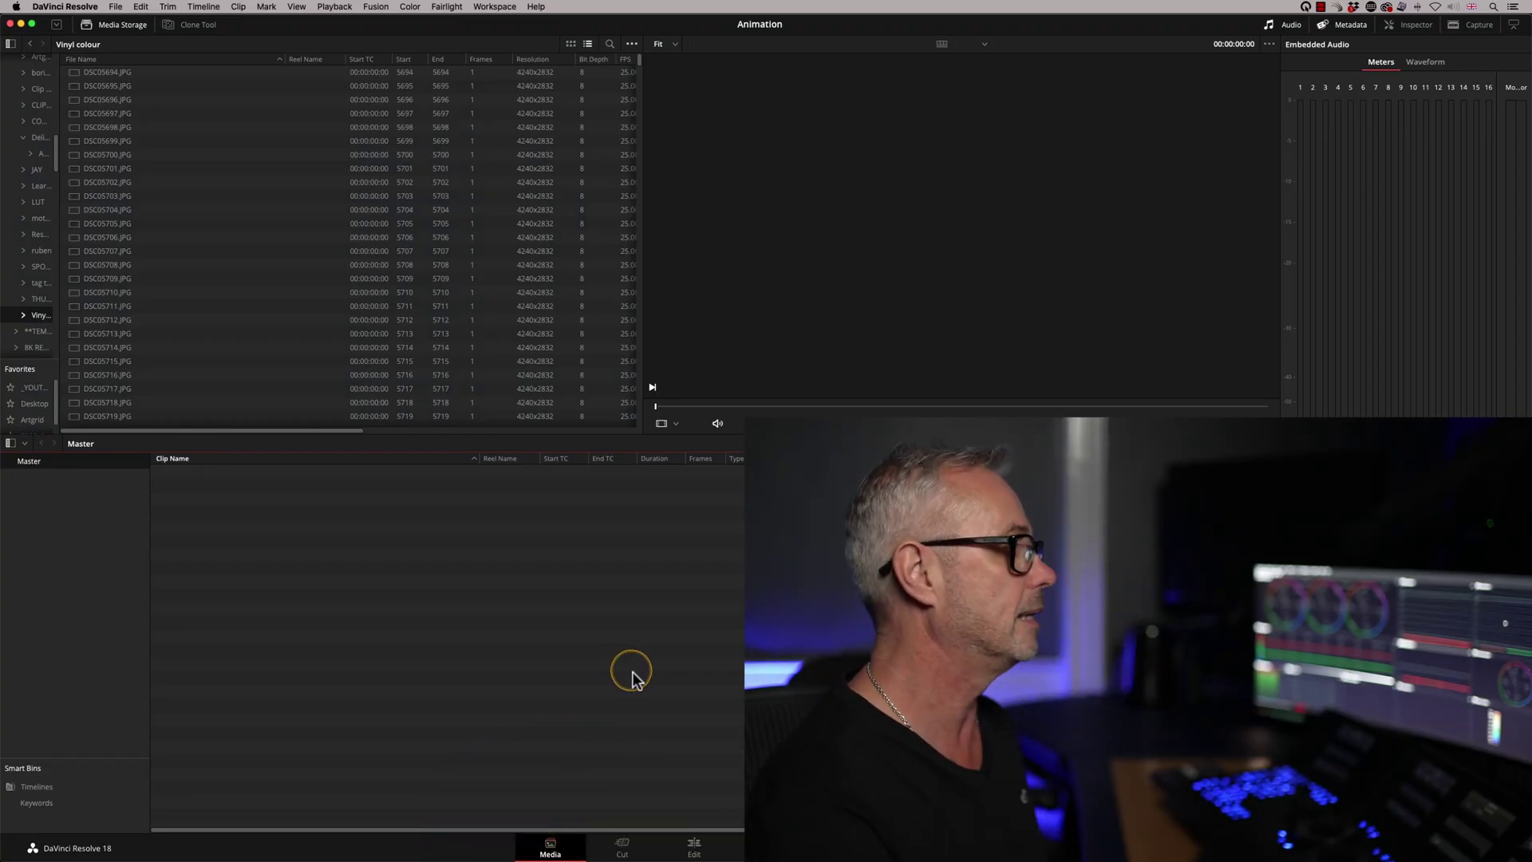
Preview the stills from DSC05694 onward in the viewer, stepping through several frames.
click(114, 73)
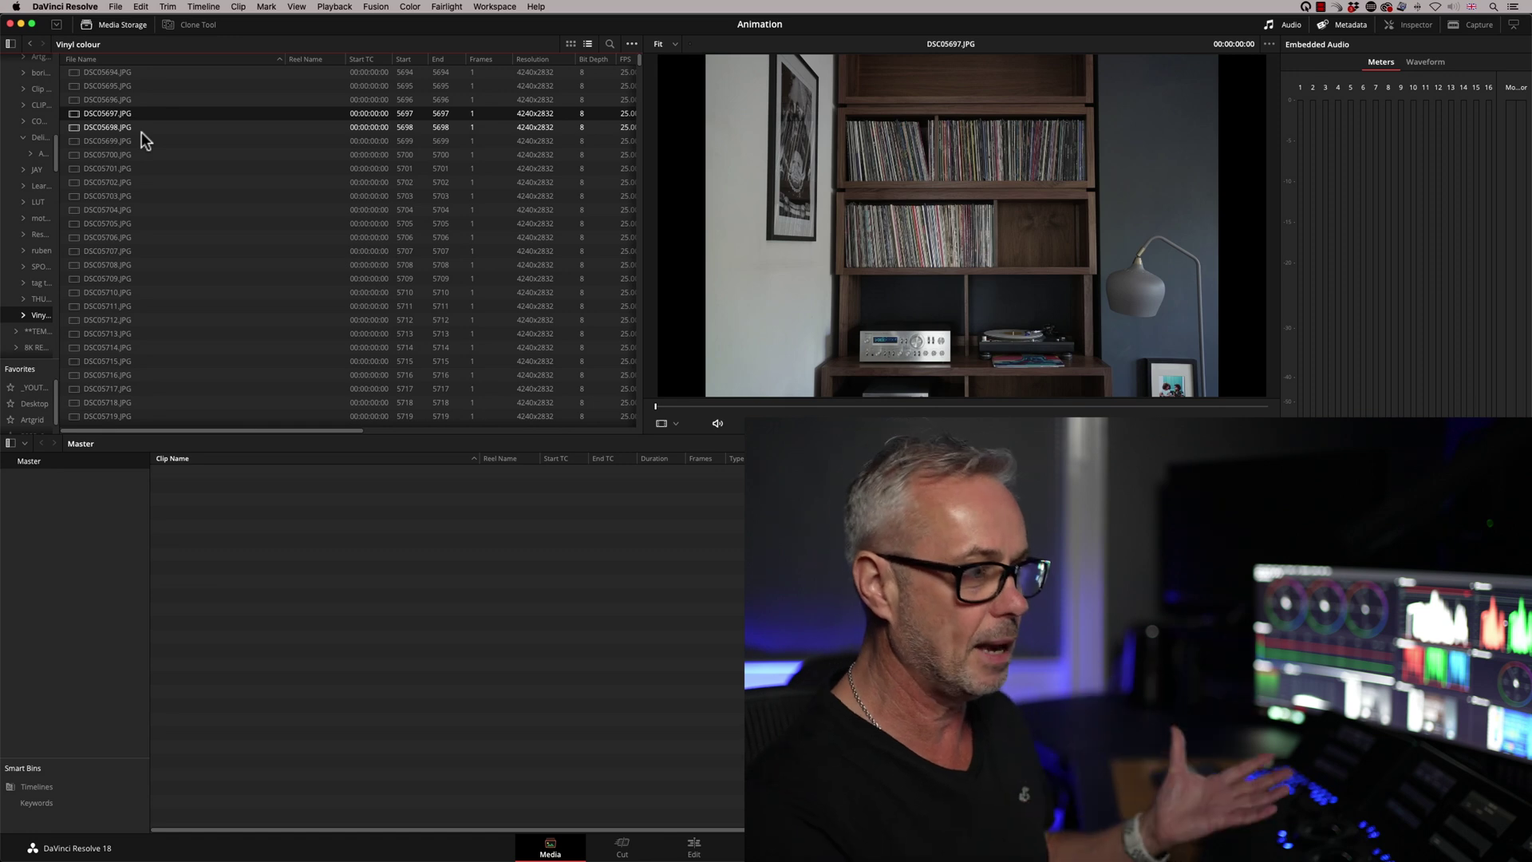
click(301, 298)
click(119, 128)
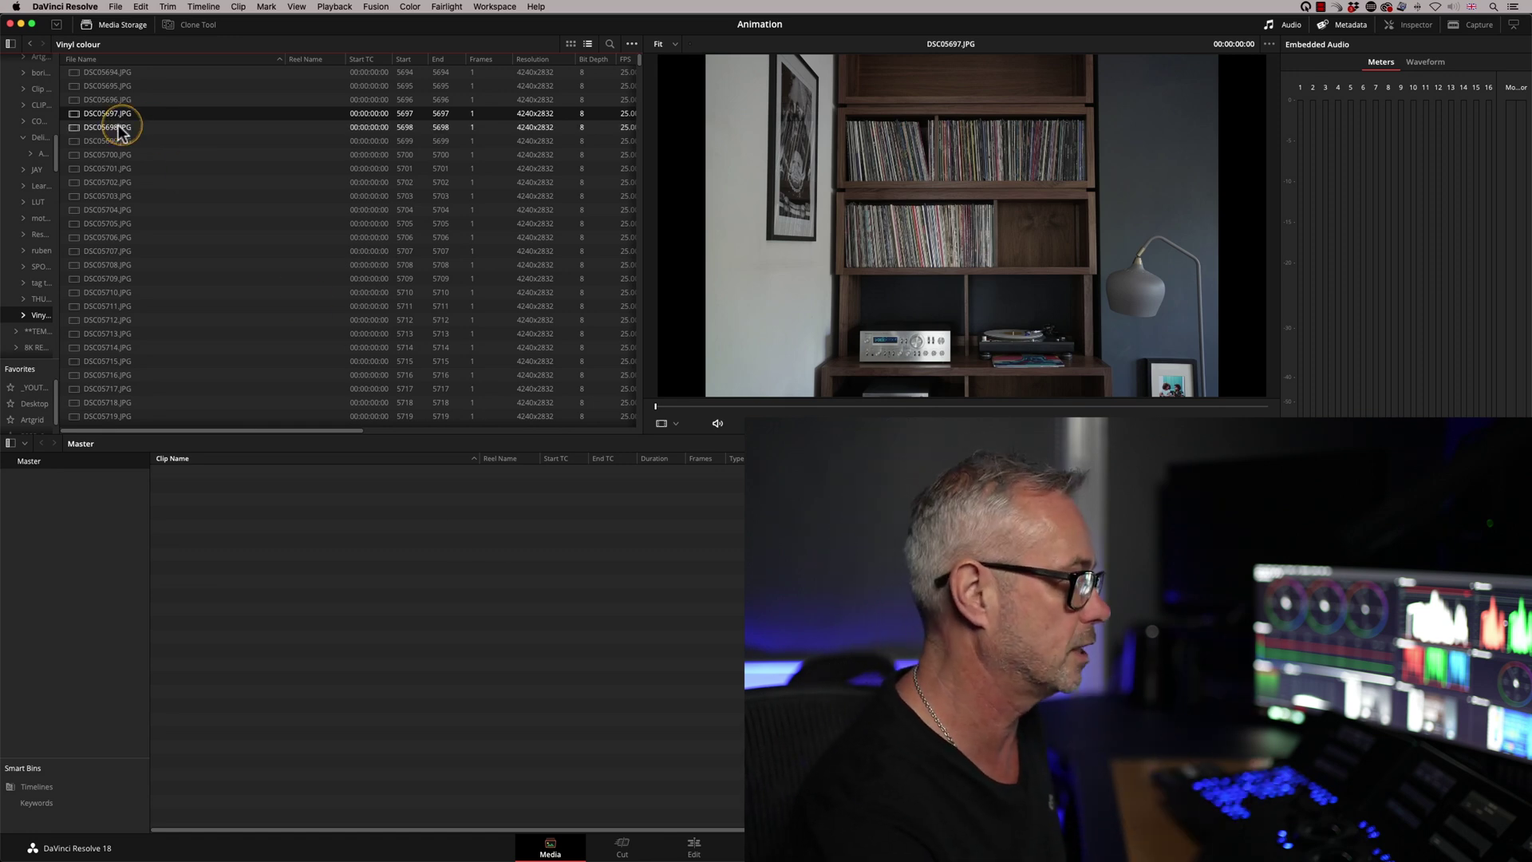
click(109, 209)
click(112, 250)
click(110, 237)
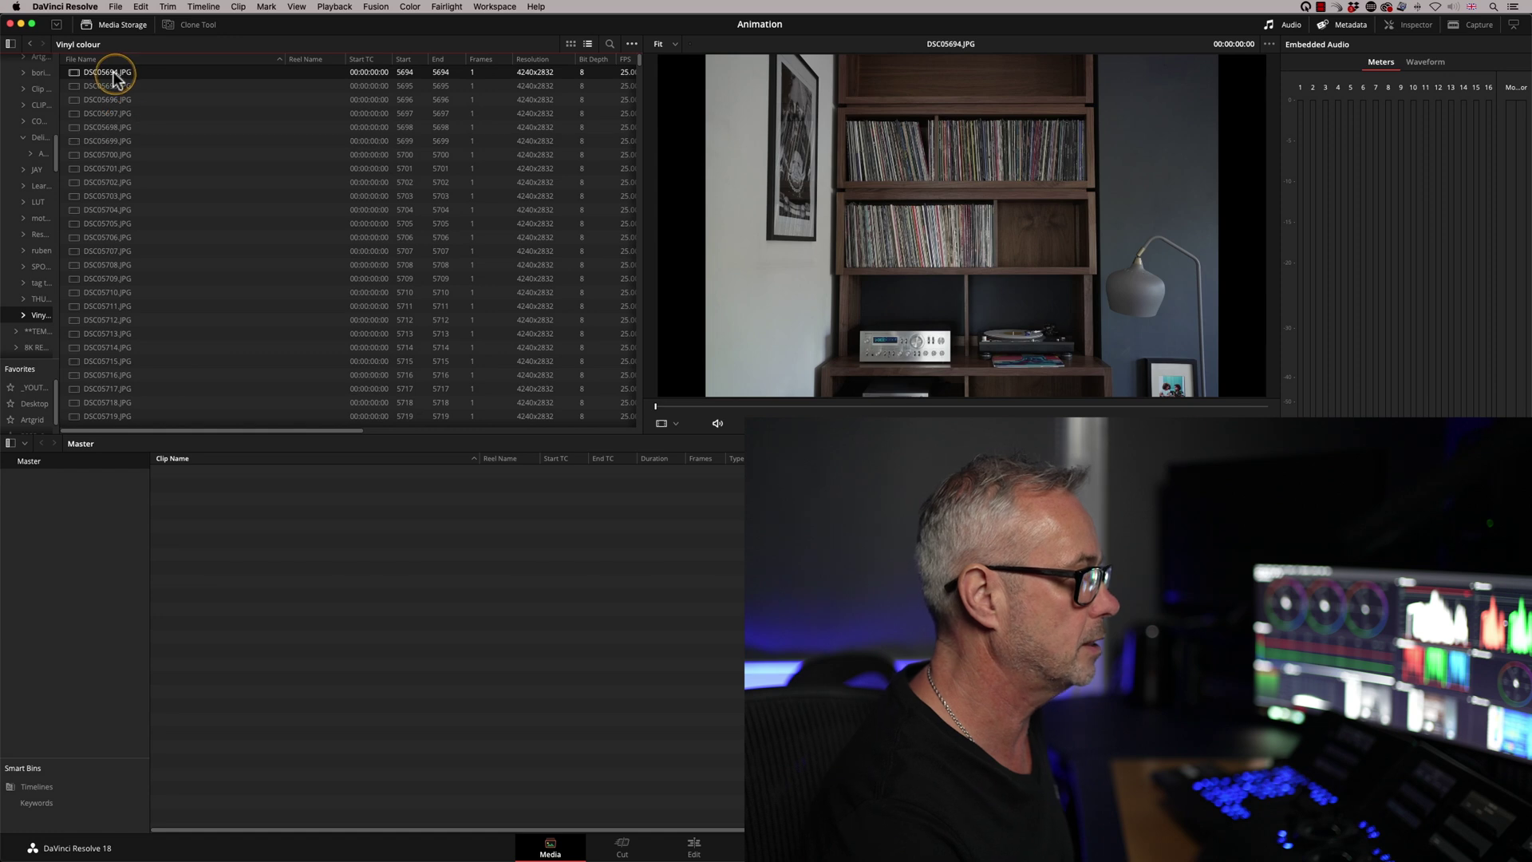
Add stills DSC05694–DSC05715 to the Master bin and create Timeline 1 from all 22.
shift+click(90, 363)
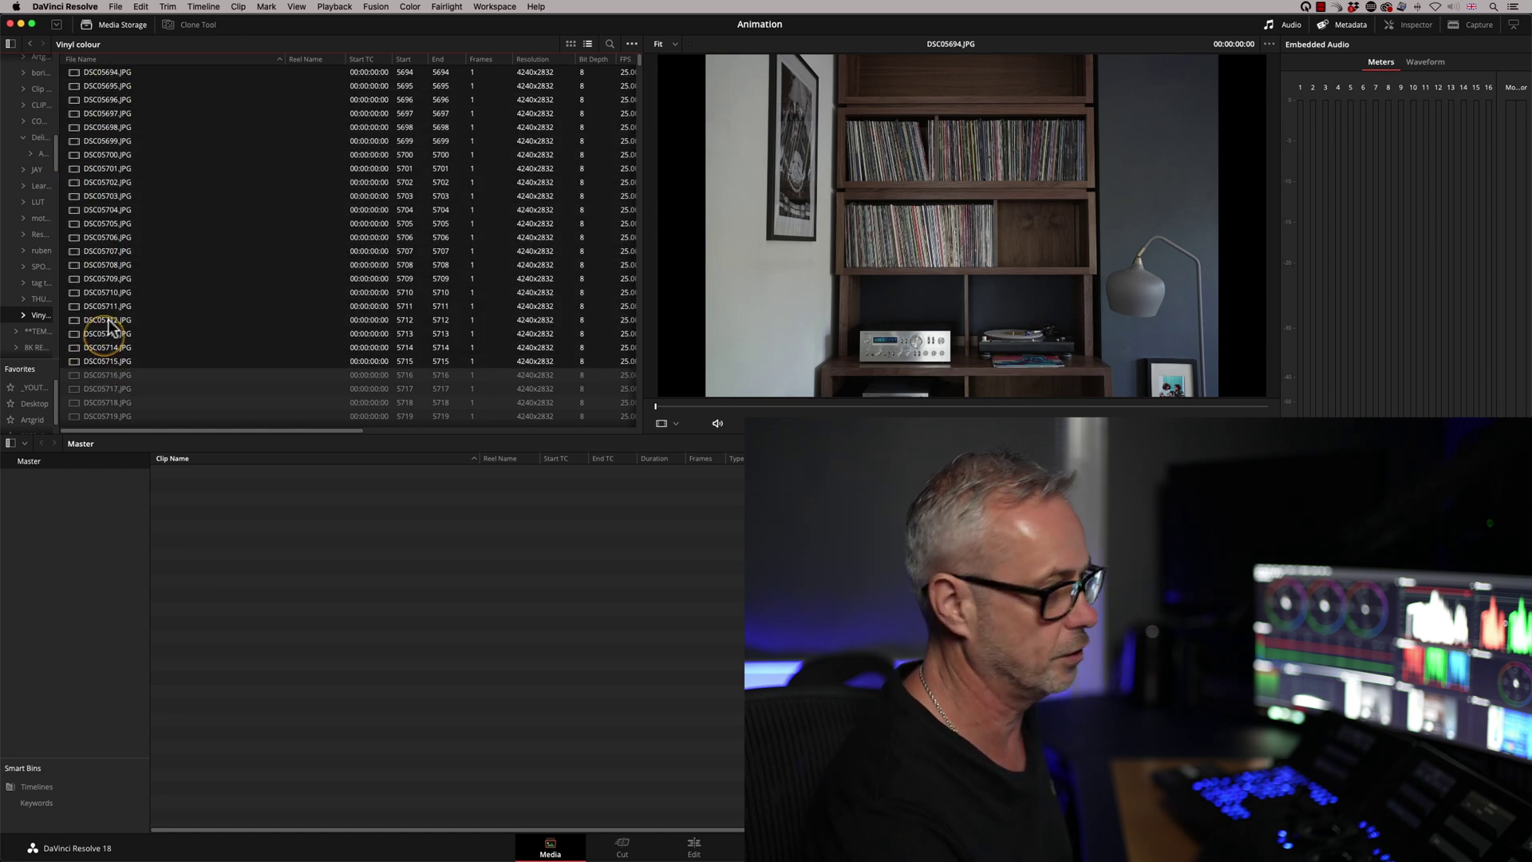
drag(257, 546, 180, 541)
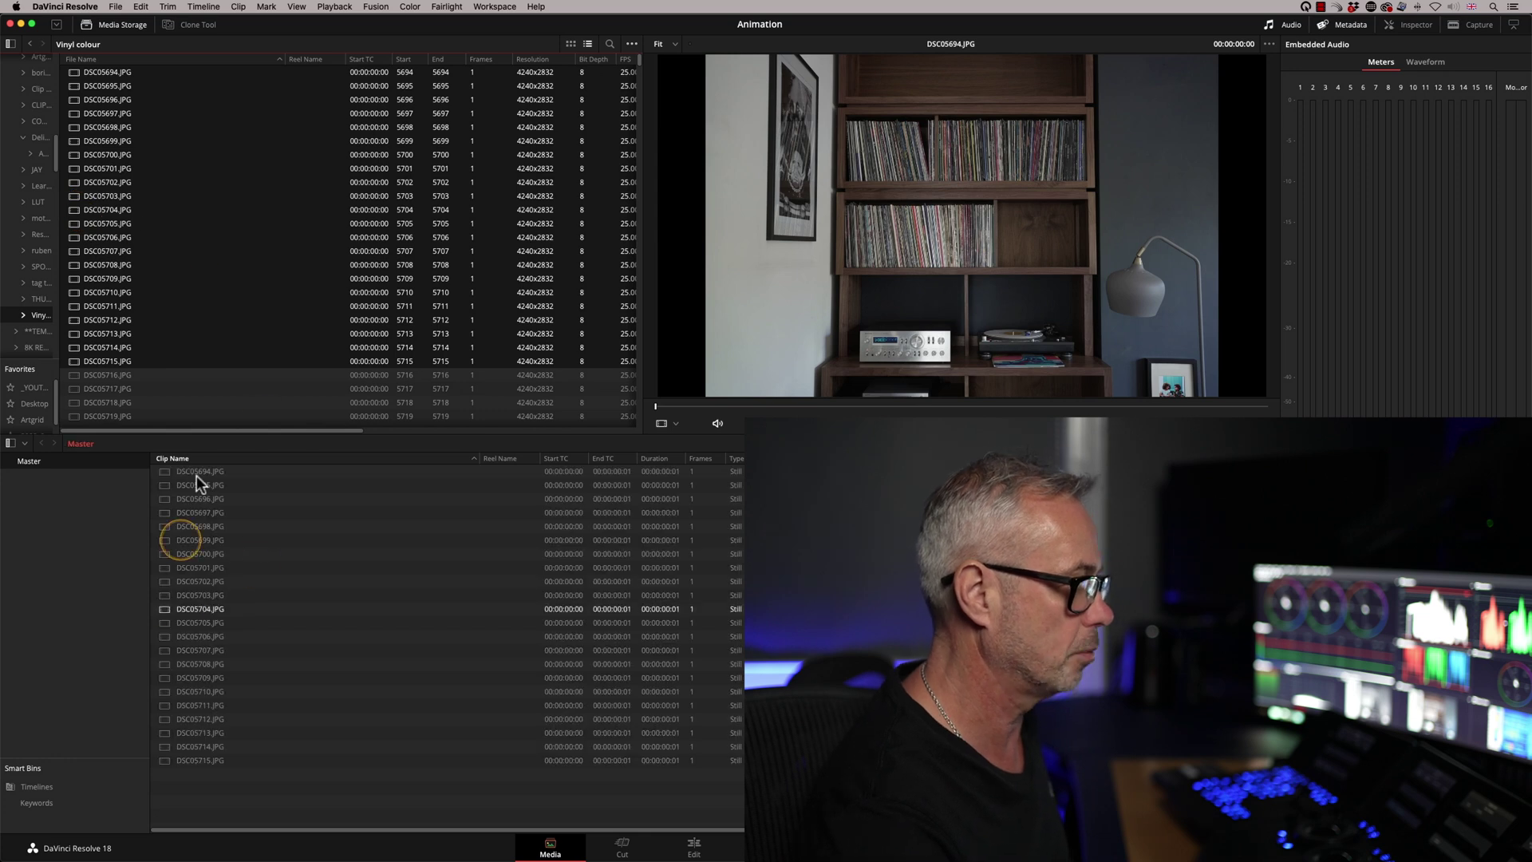
drag(263, 800, 200, 478)
right_click(167, 483)
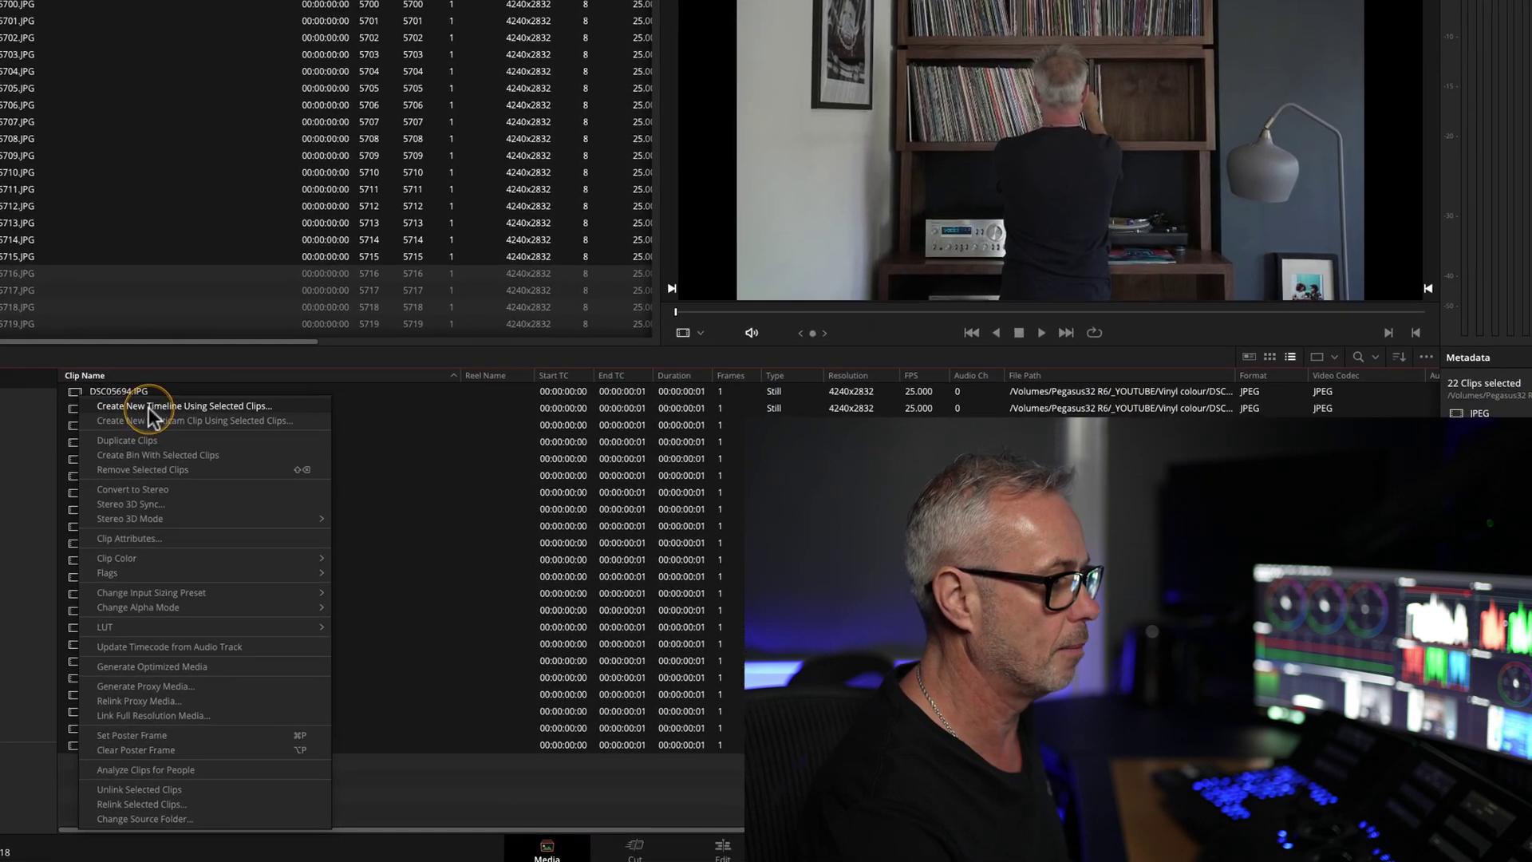
click(151, 406)
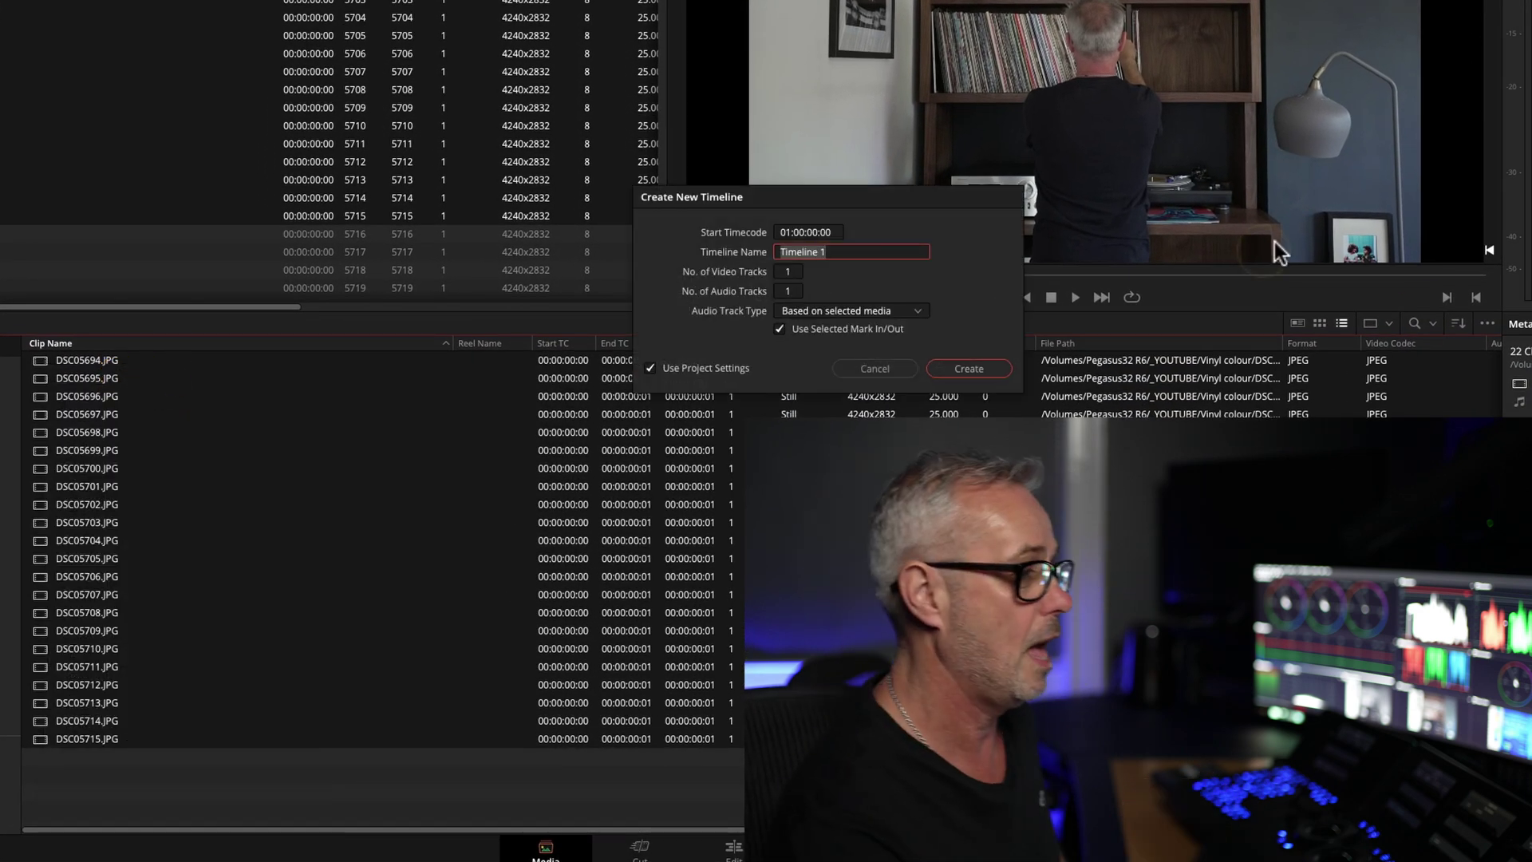
click(968, 369)
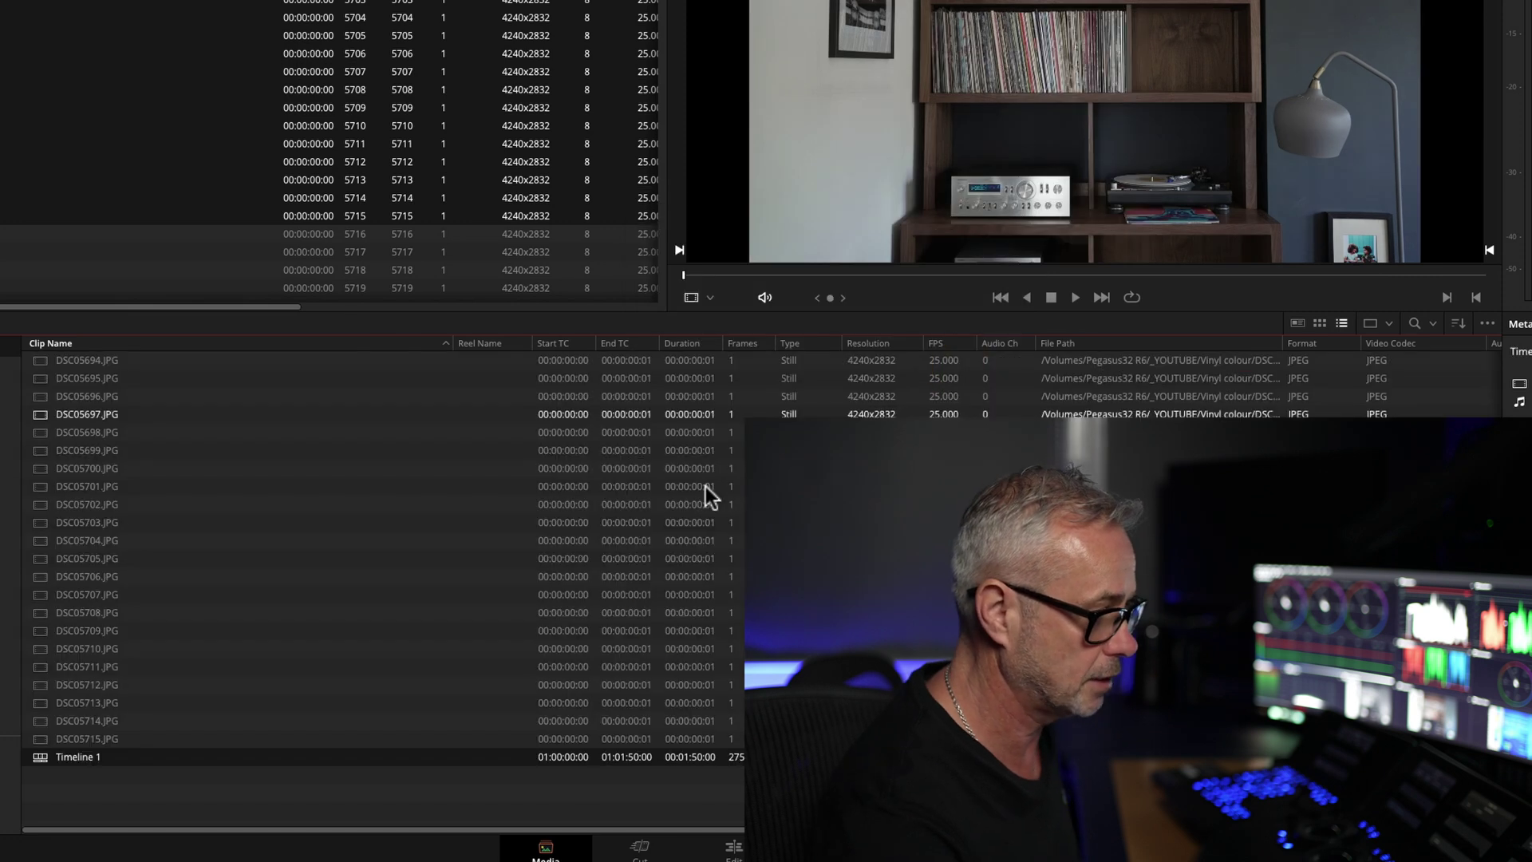
Play Timeline 1 on the Edit page, then delete all its stills from Video 1.
click(731, 848)
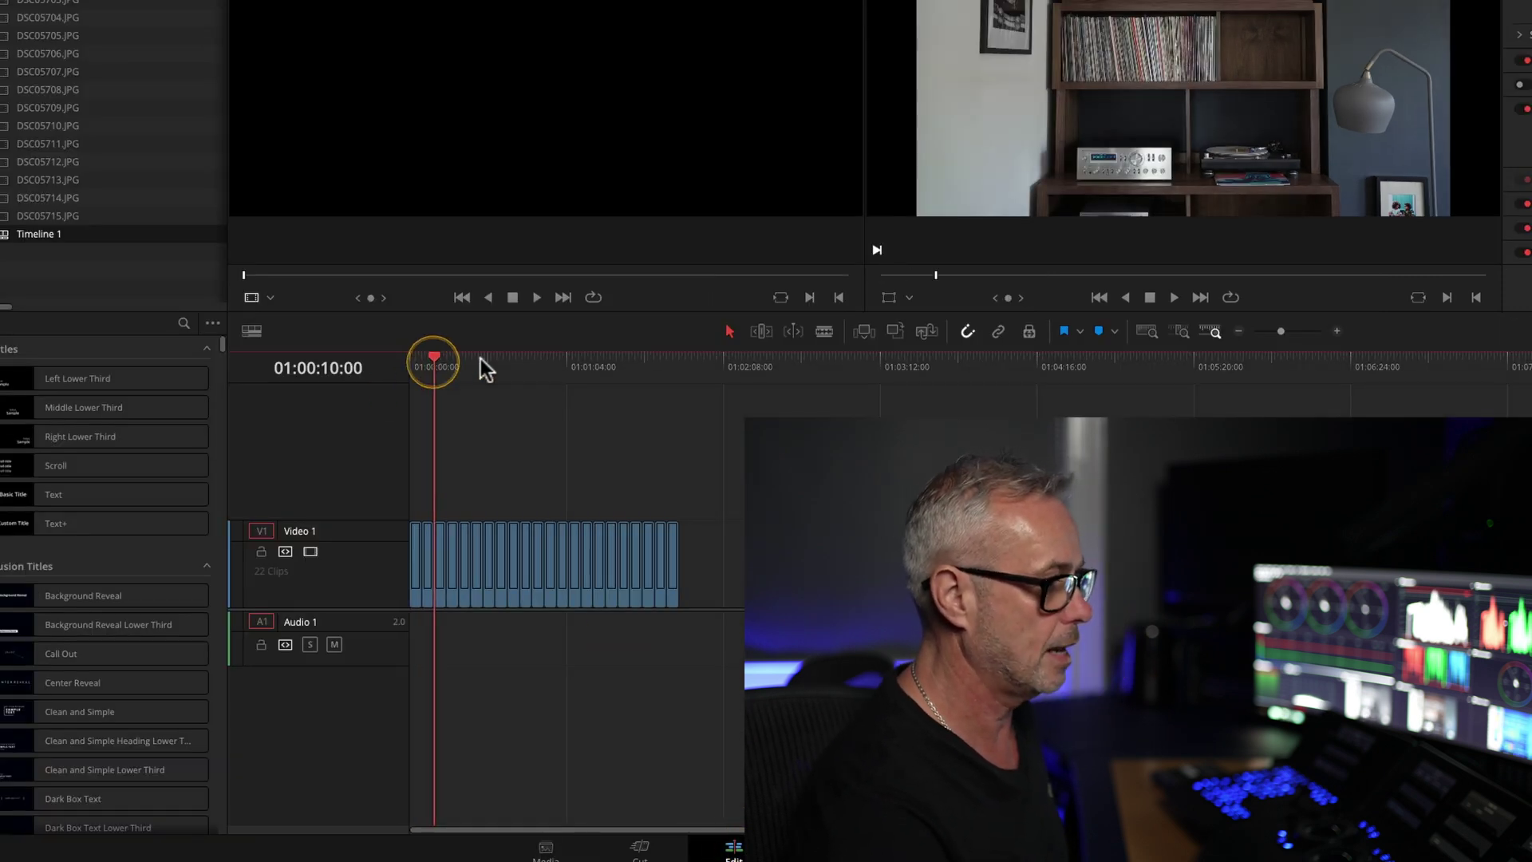
click(490, 380)
key(space)
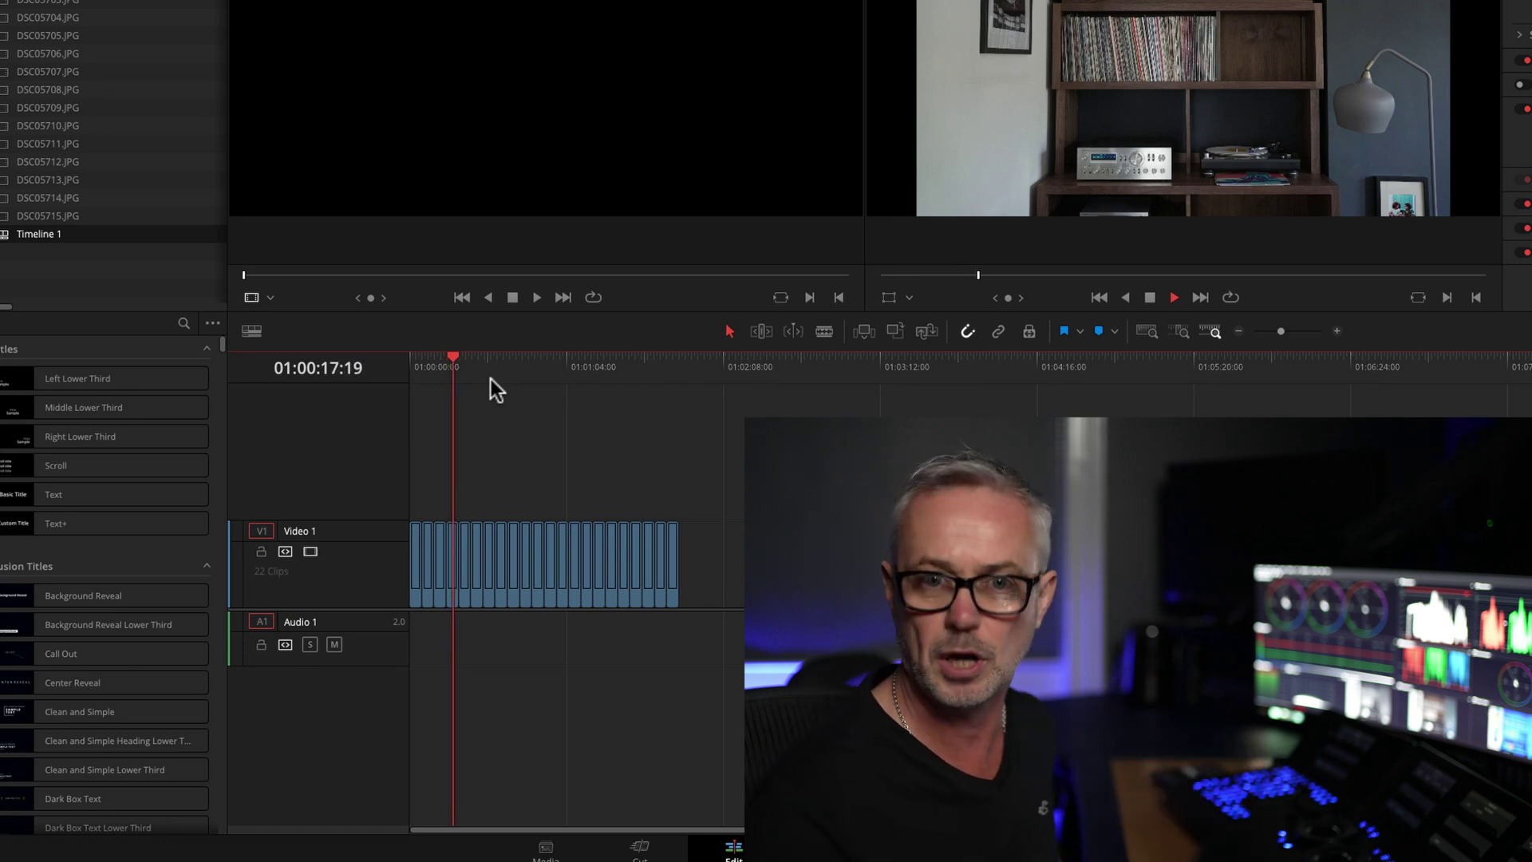
click(501, 546)
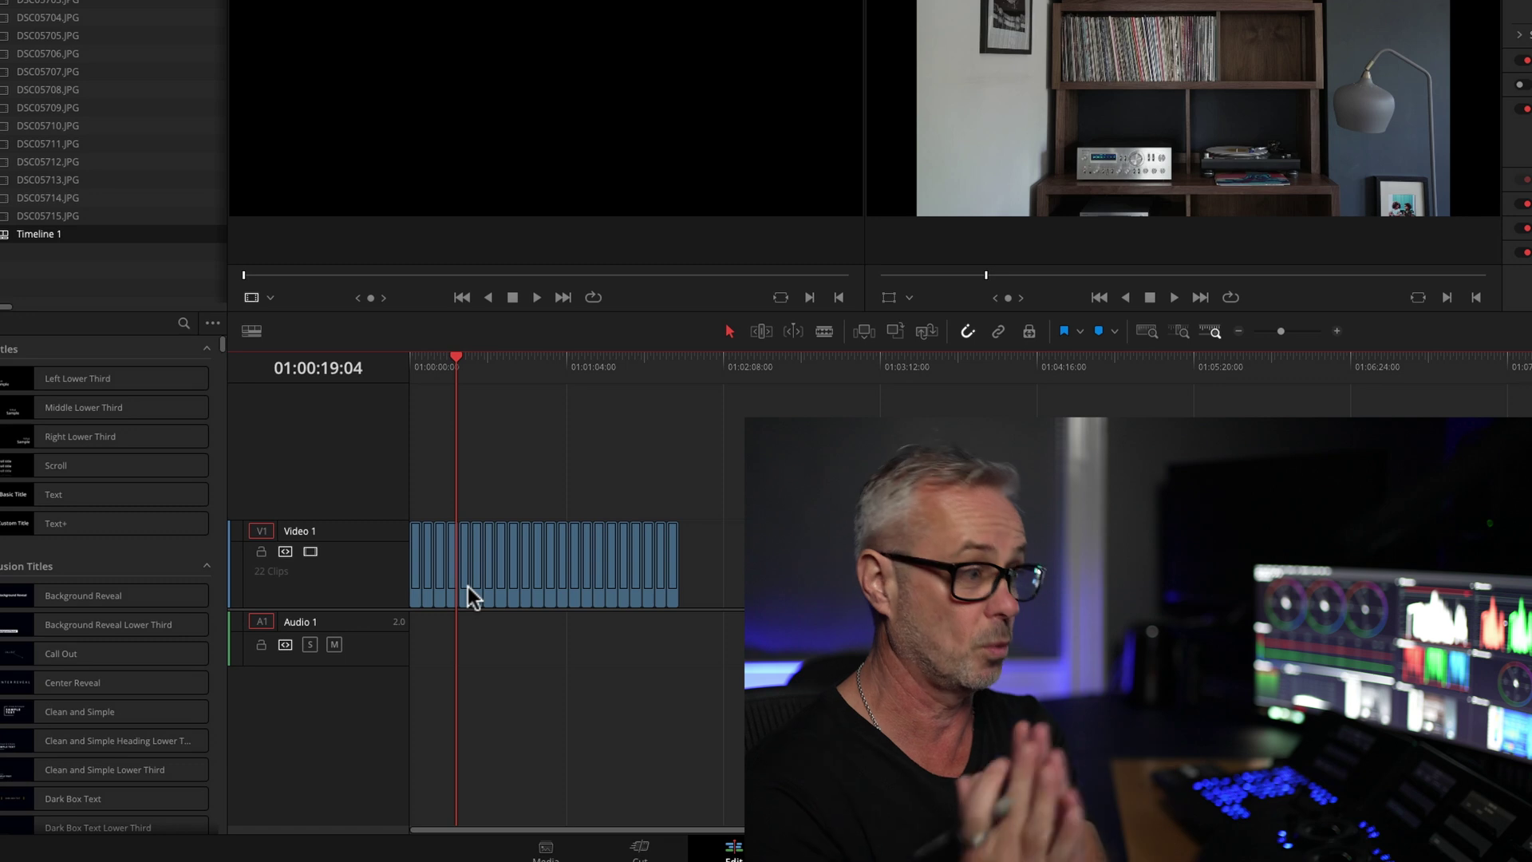
drag(766, 486, 438, 726)
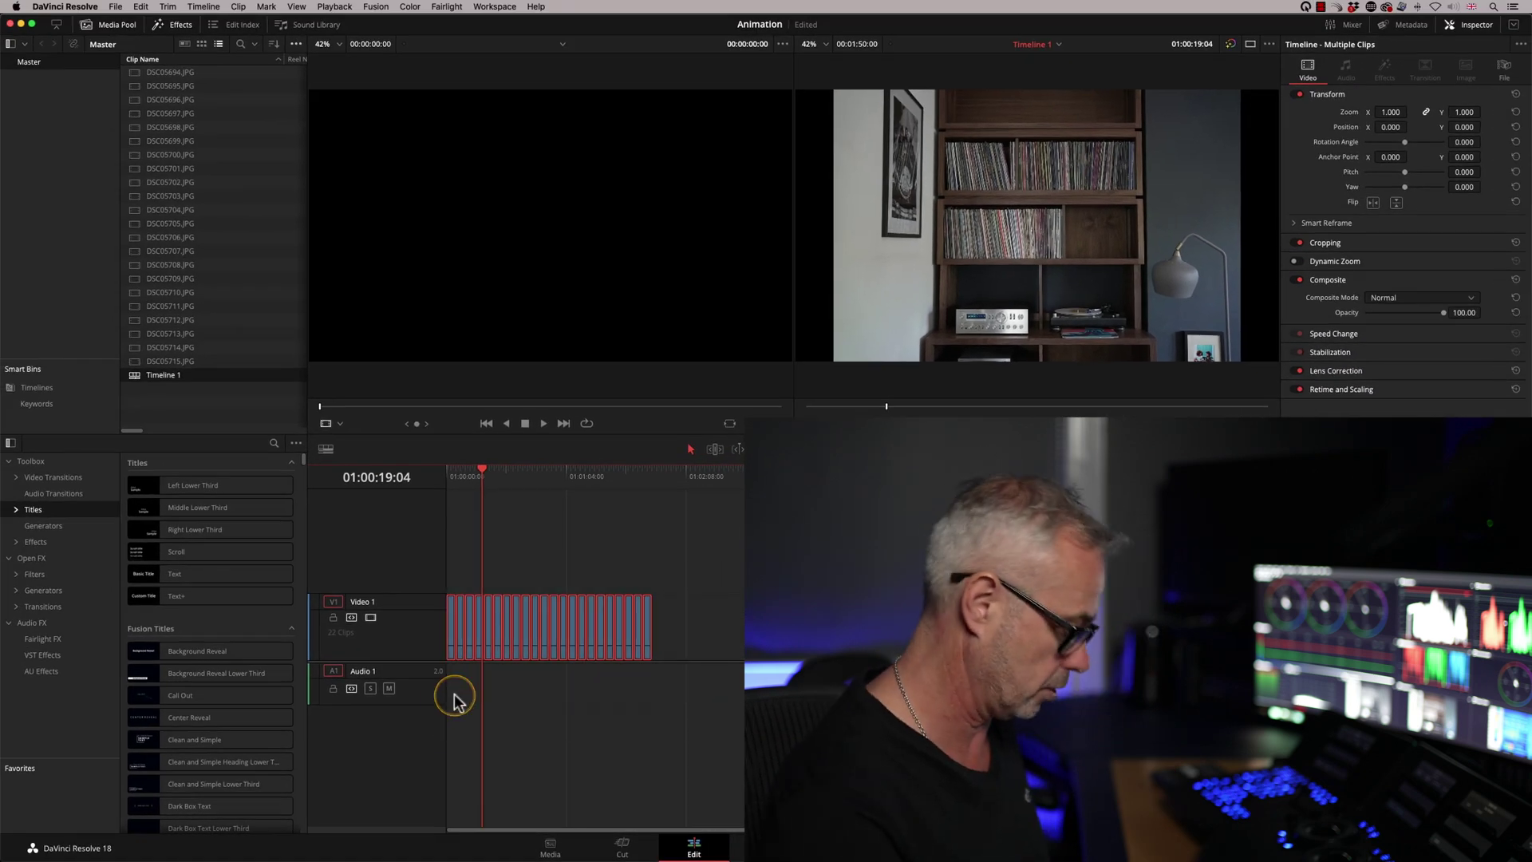
key(BackSpace)
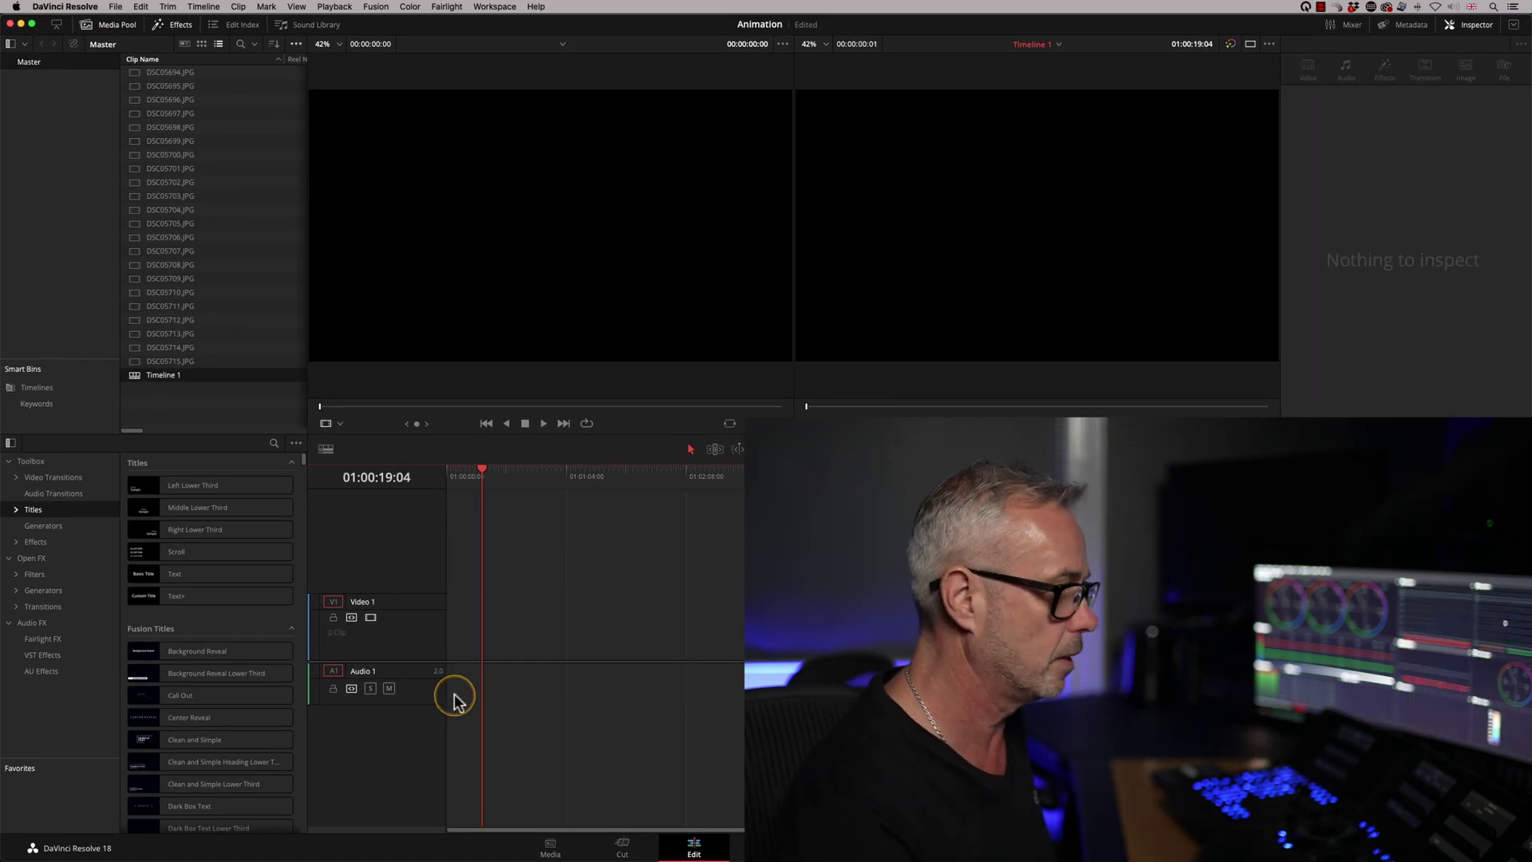
Delete all 22 stills and Timeline 1 from the Master bin on the Media page.
click(550, 847)
drag(318, 814, 231, 487)
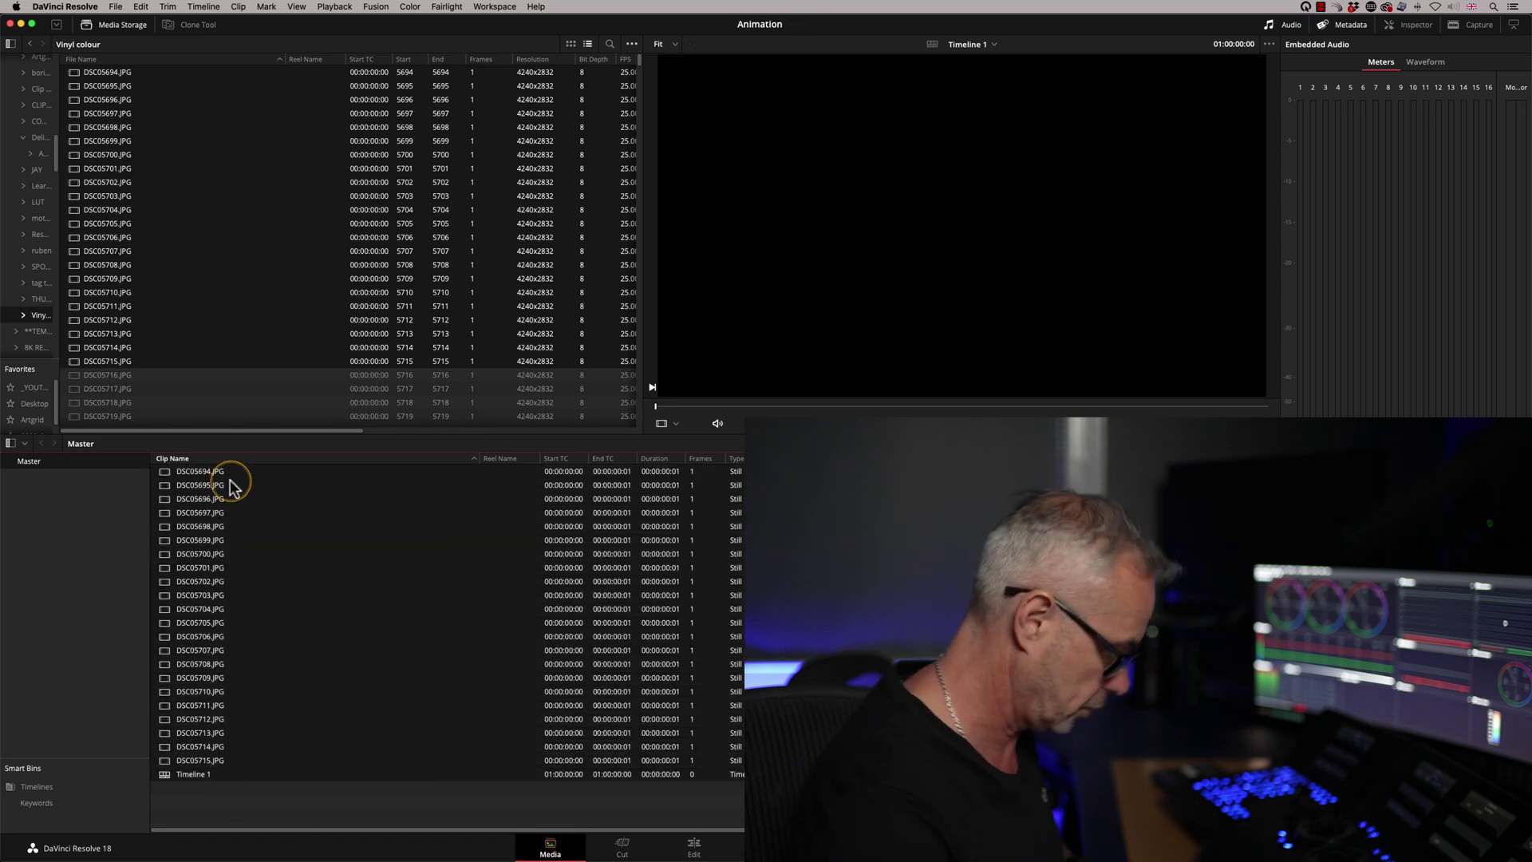
key(BackSpace)
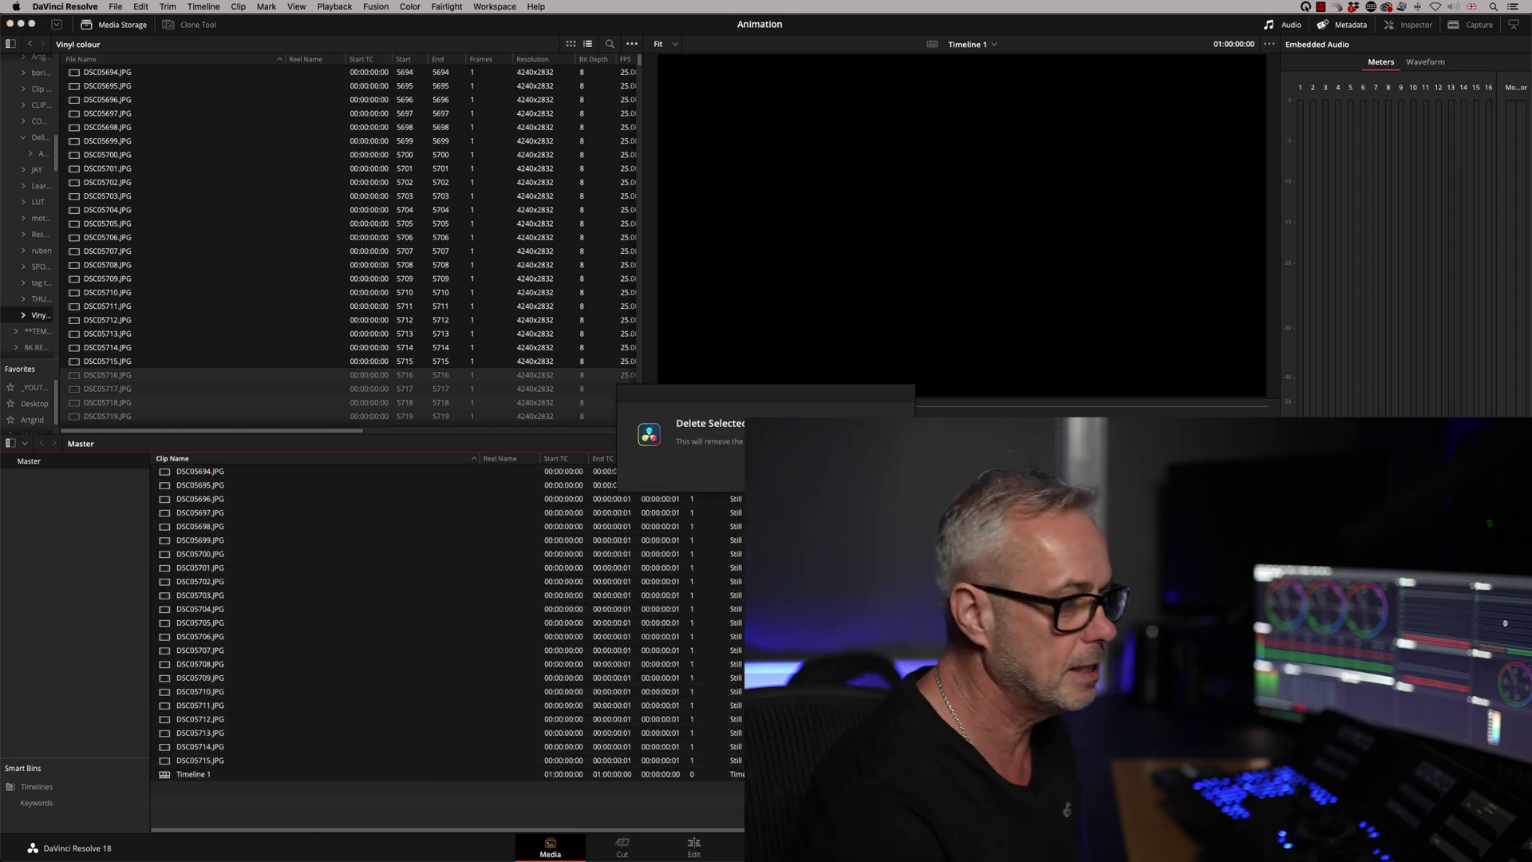
key(Return)
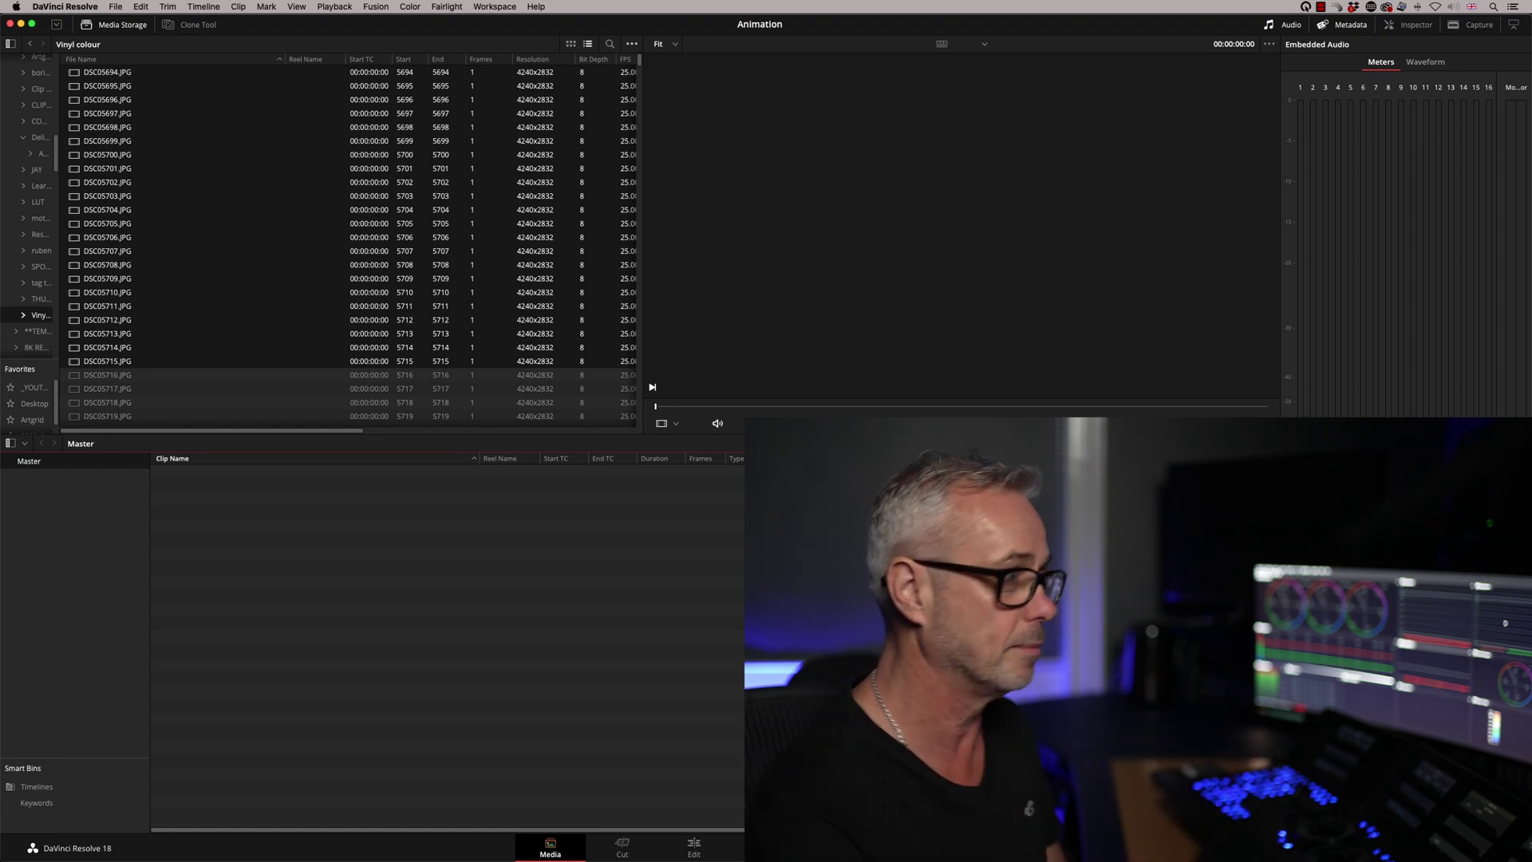
Set Standard still duration to 1 frame in User > Editing preferences and save.
click(64, 8)
click(64, 40)
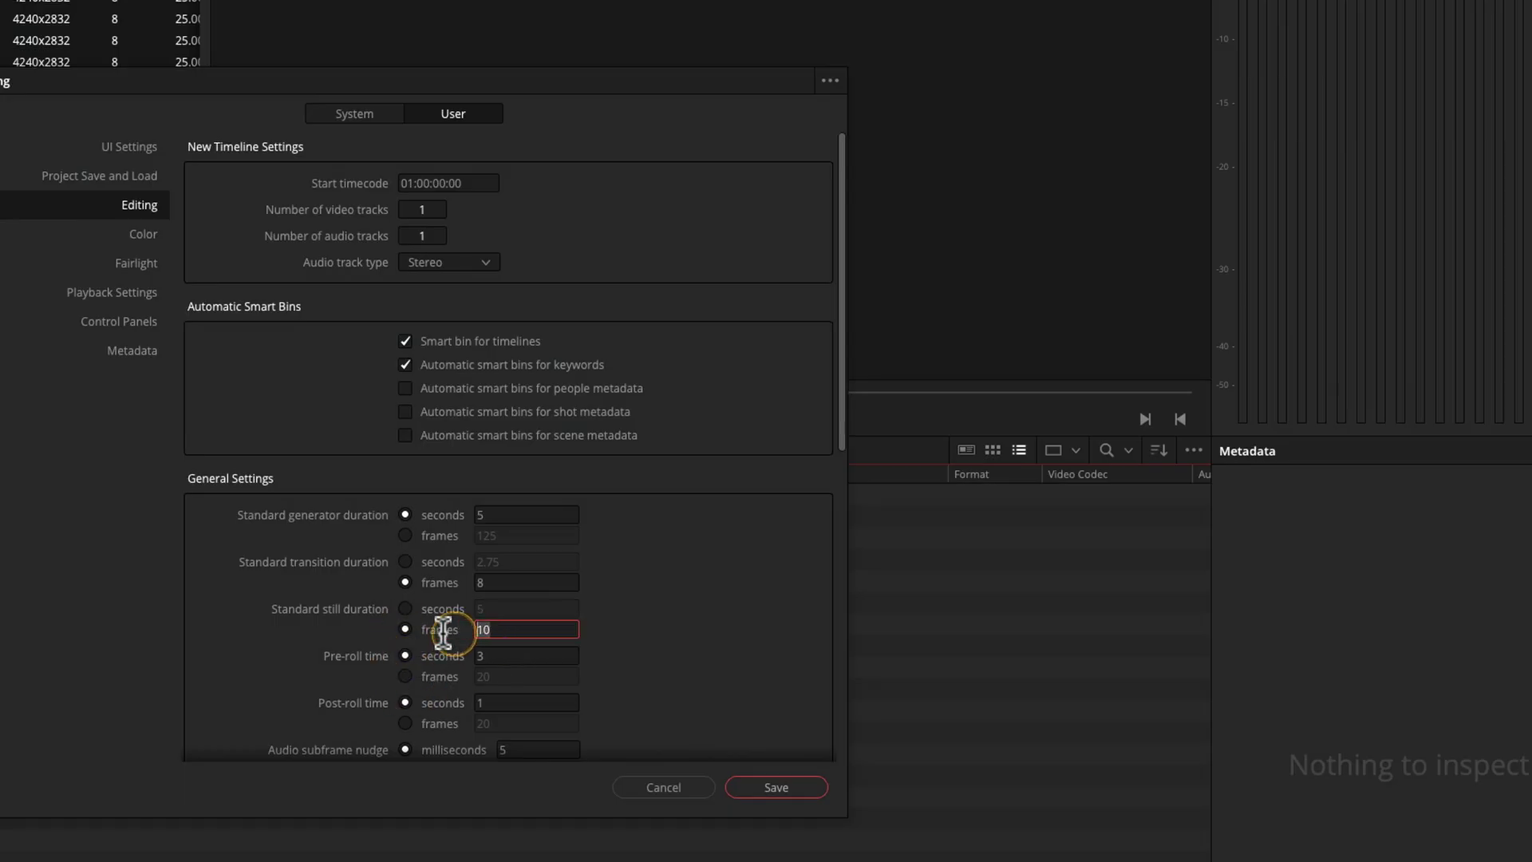
key(BackSpace)
click(767, 788)
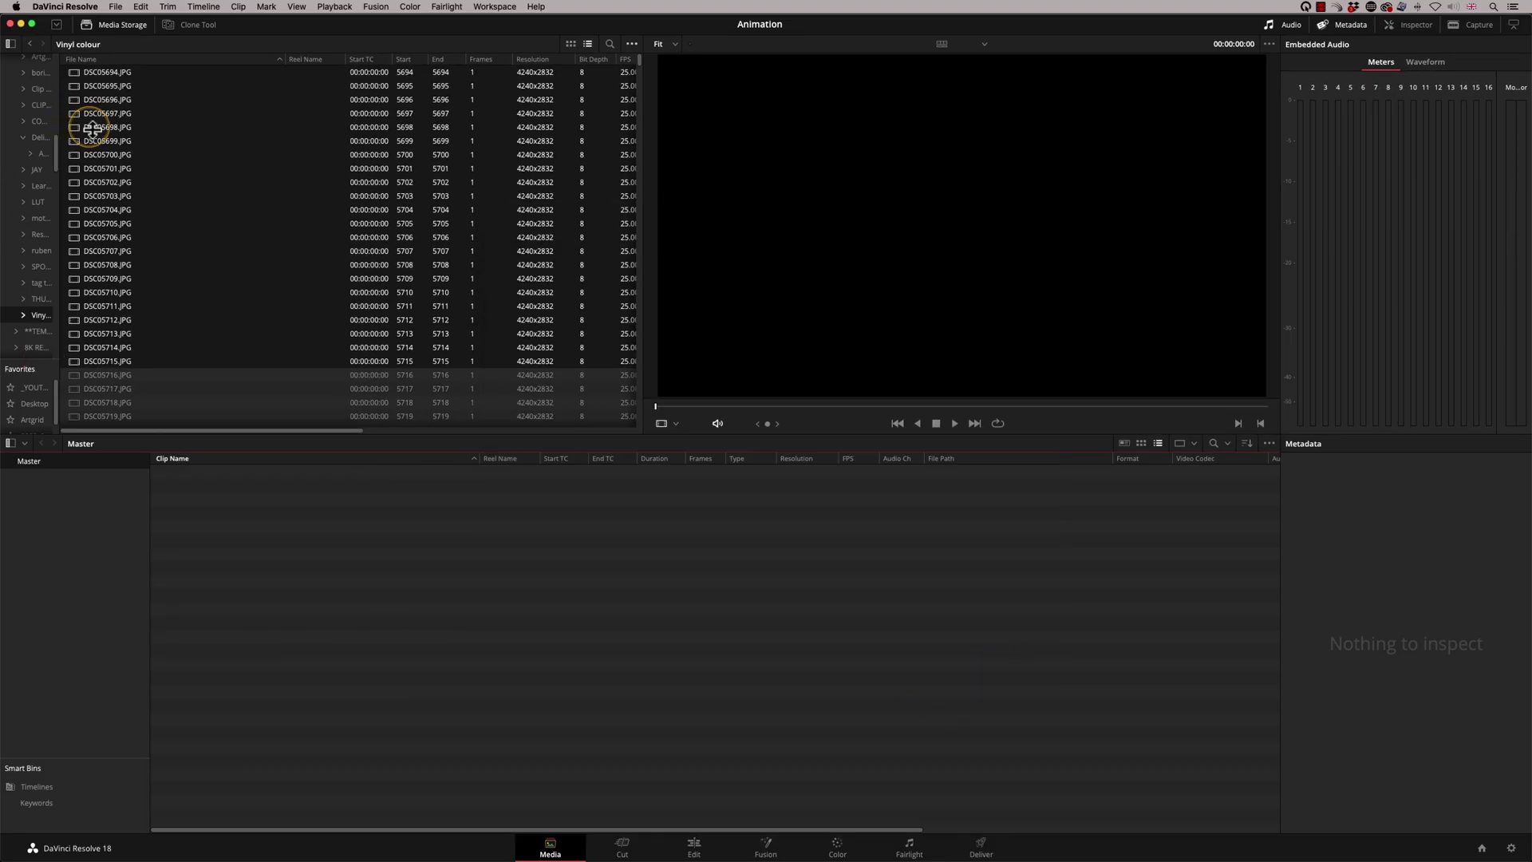
Re-import the stills DSC05694–DSC05715 into the Master bin and create Timeline 1 from them.
drag(163, 166, 255, 573)
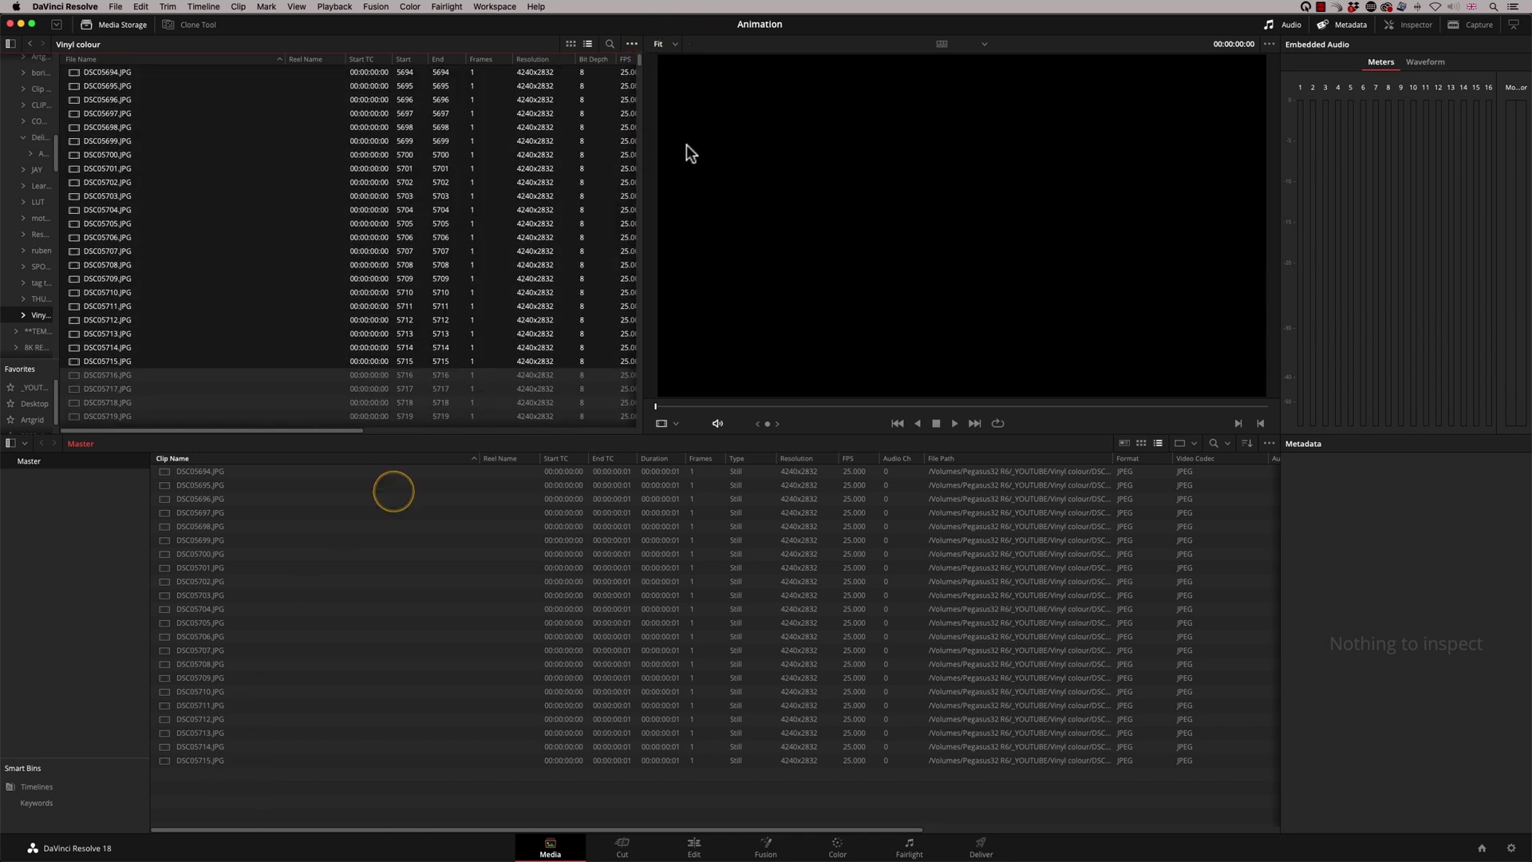
drag(280, 812, 171, 468)
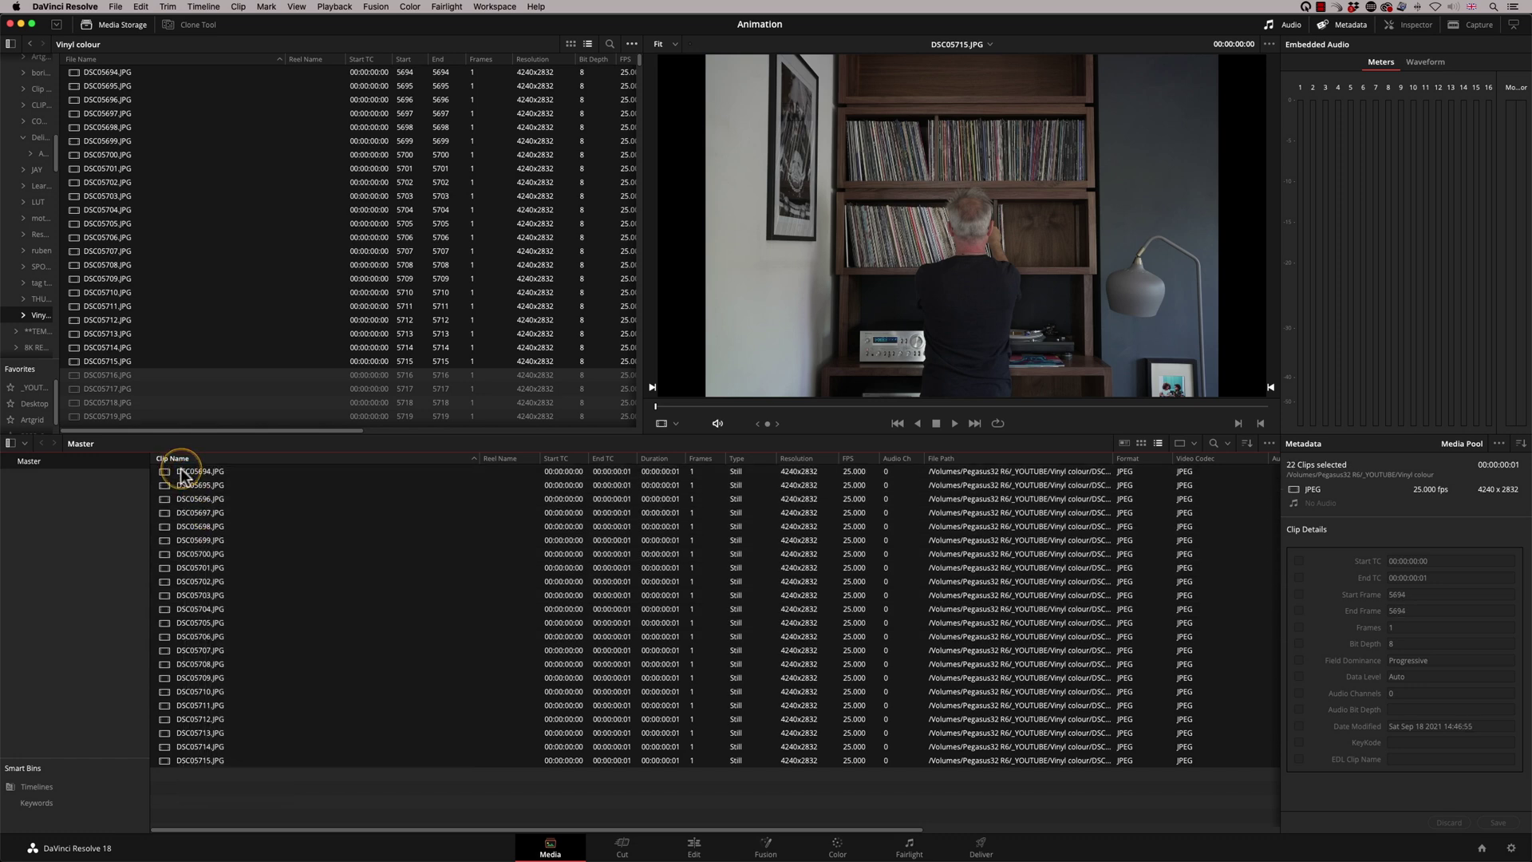
right_click(179, 478)
click(224, 484)
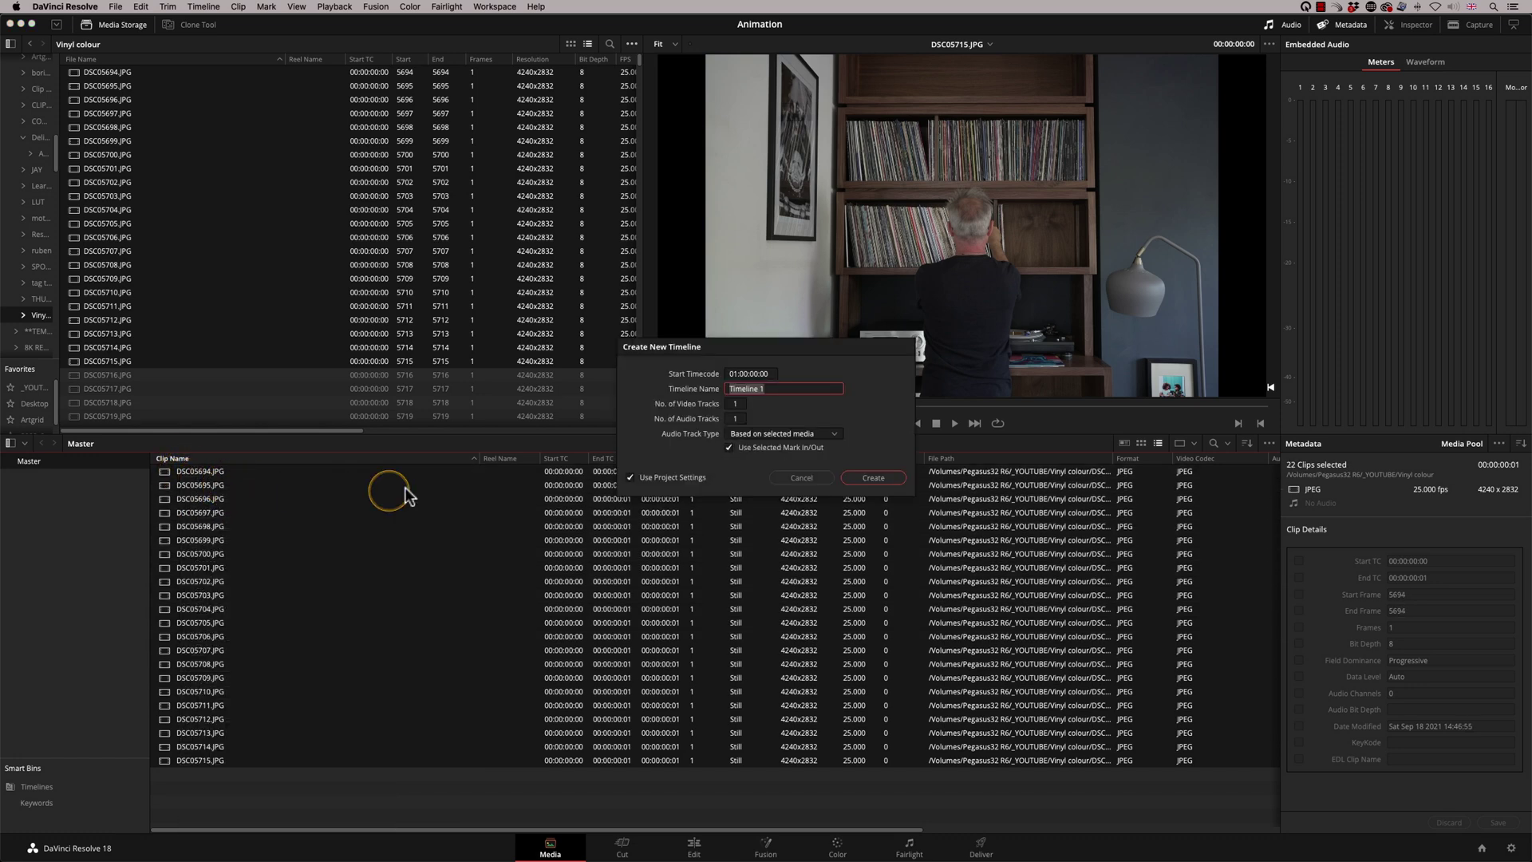
click(871, 478)
Play Timeline 1 on the Edit page and delete its 22 still clips from Video 1.
click(698, 839)
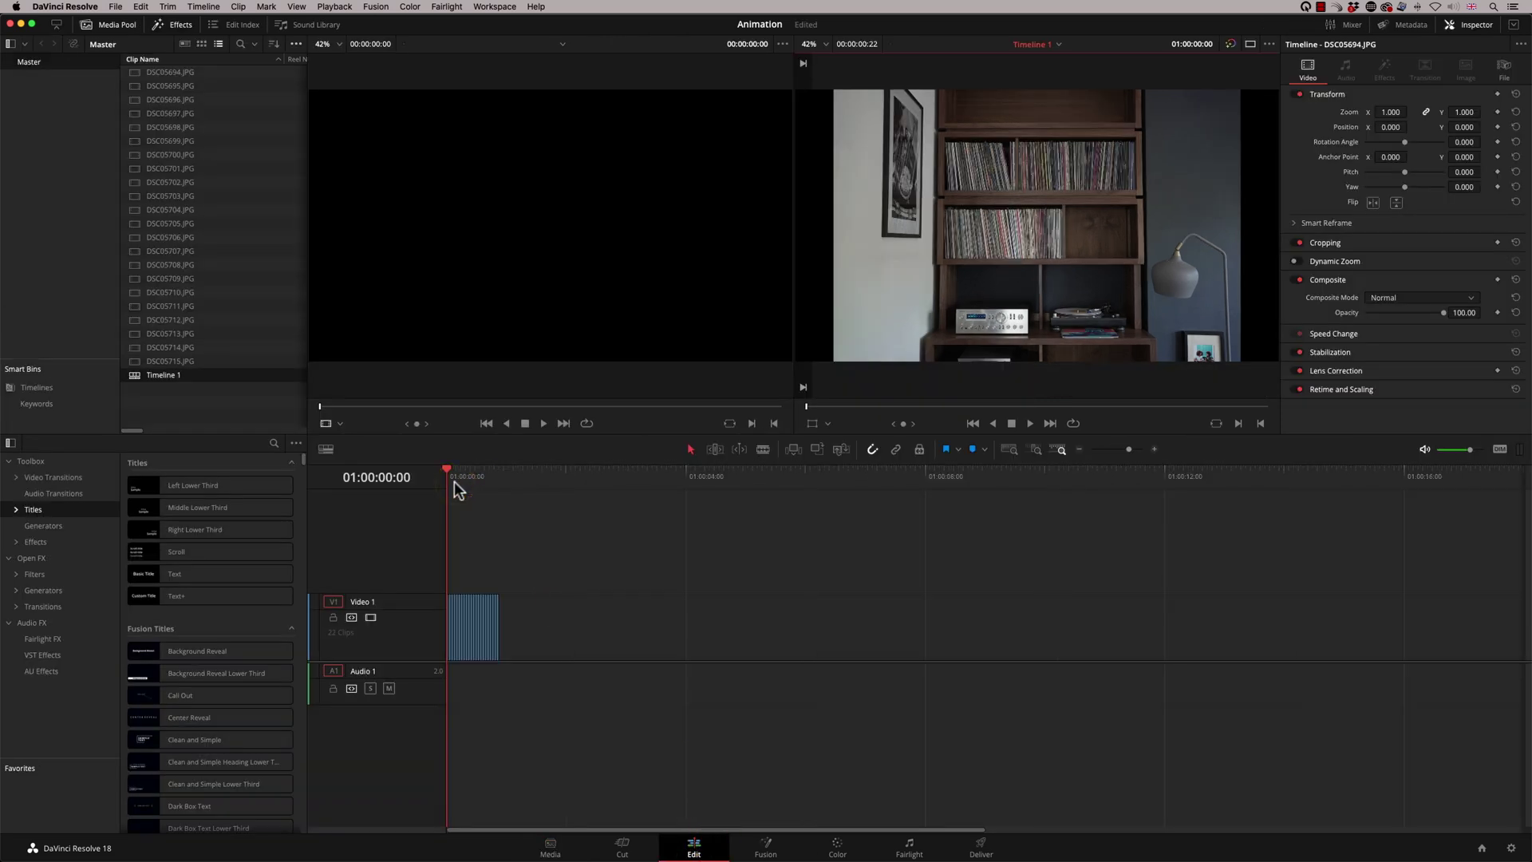
key(space)
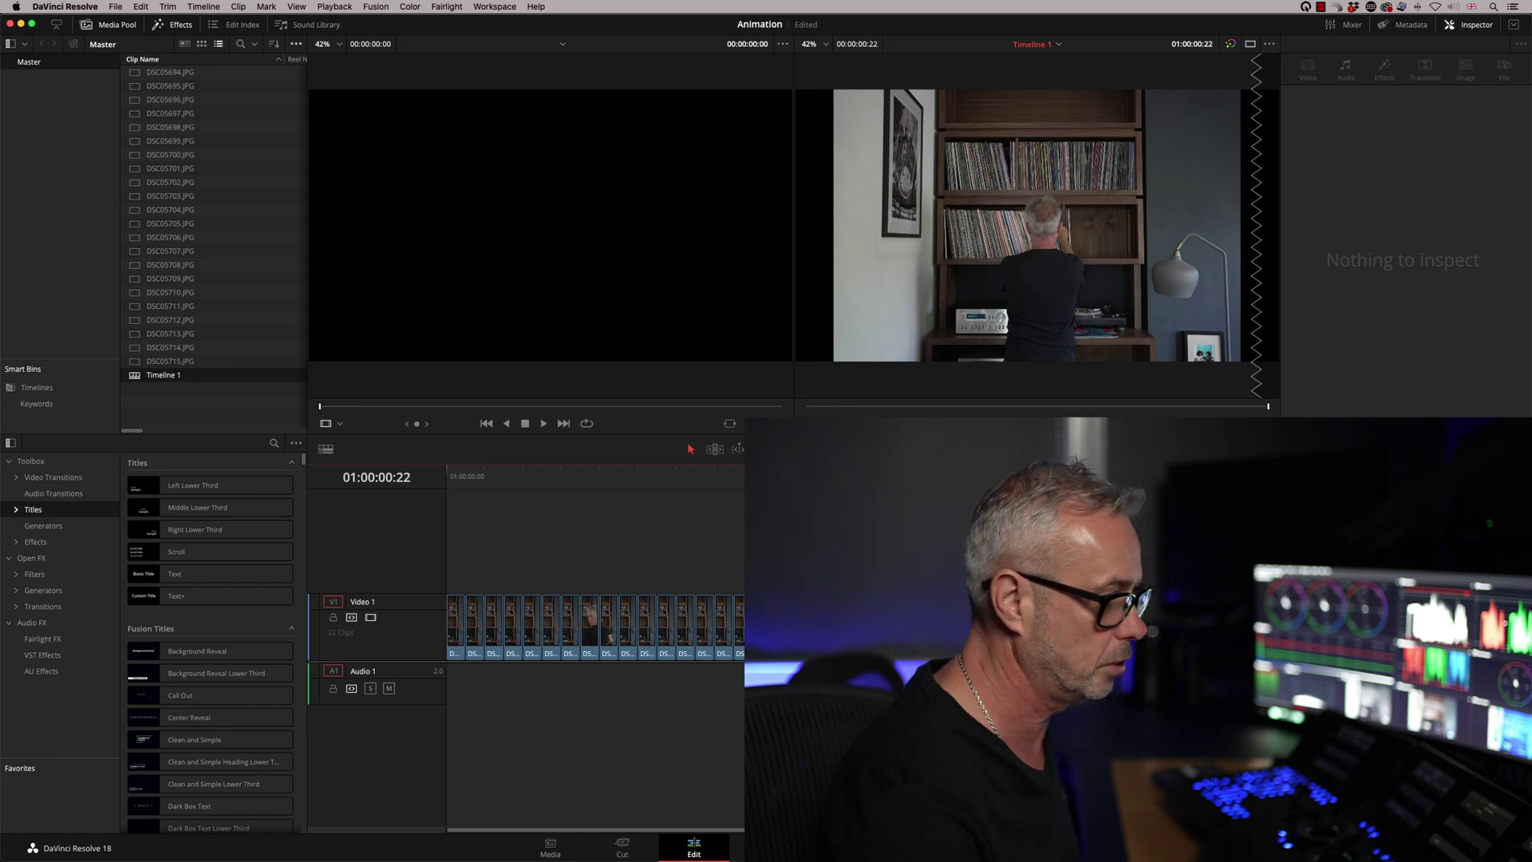
drag(742, 559, 375, 710)
key(Delete)
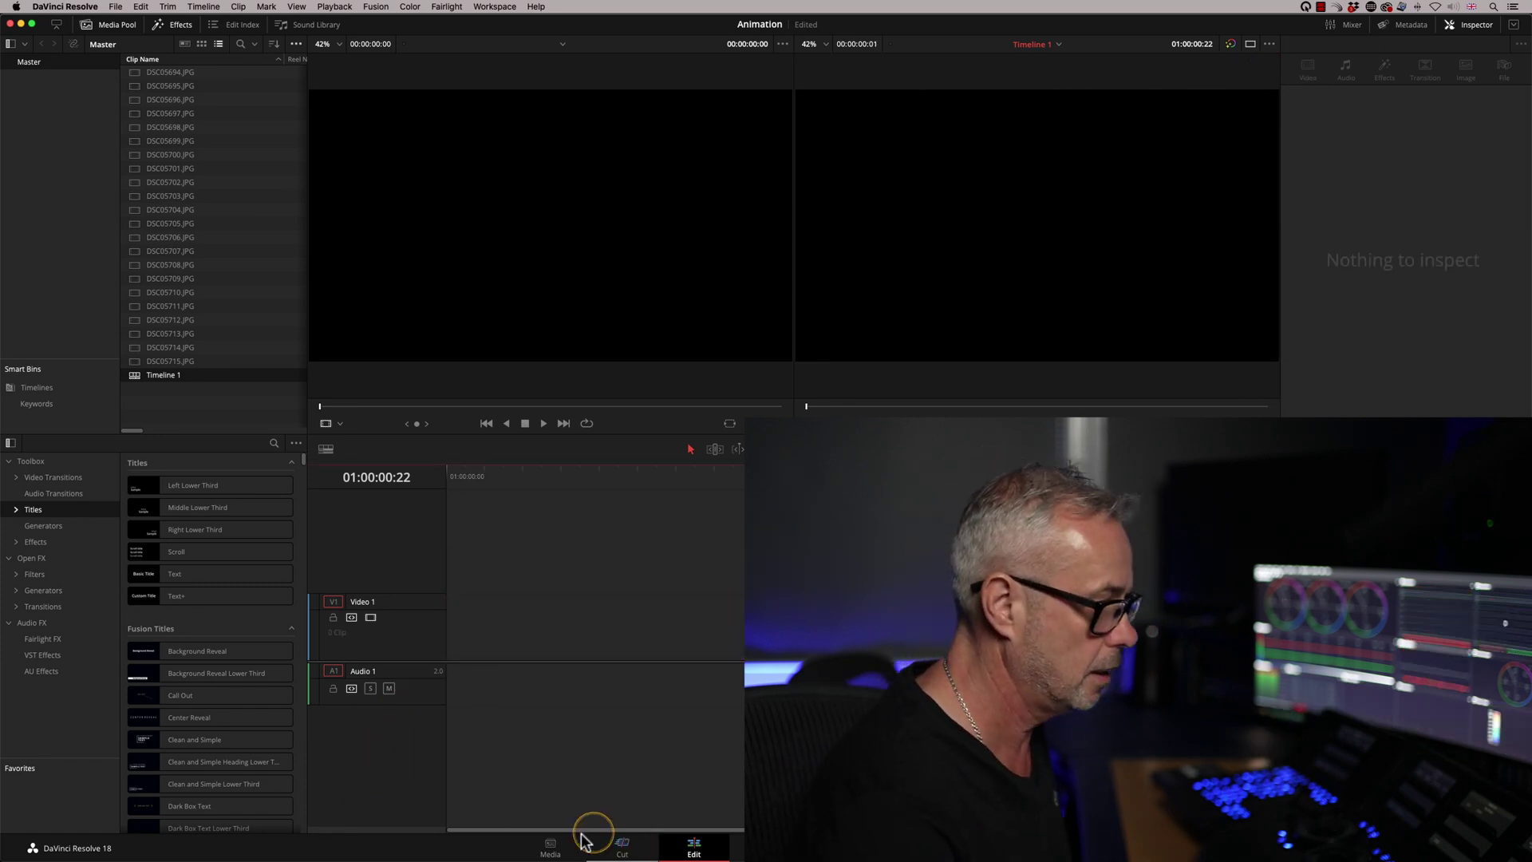
Delete every still and Timeline 1 from the Master bin, then select DSC05694–DSC05695 in Media Storage.
click(552, 849)
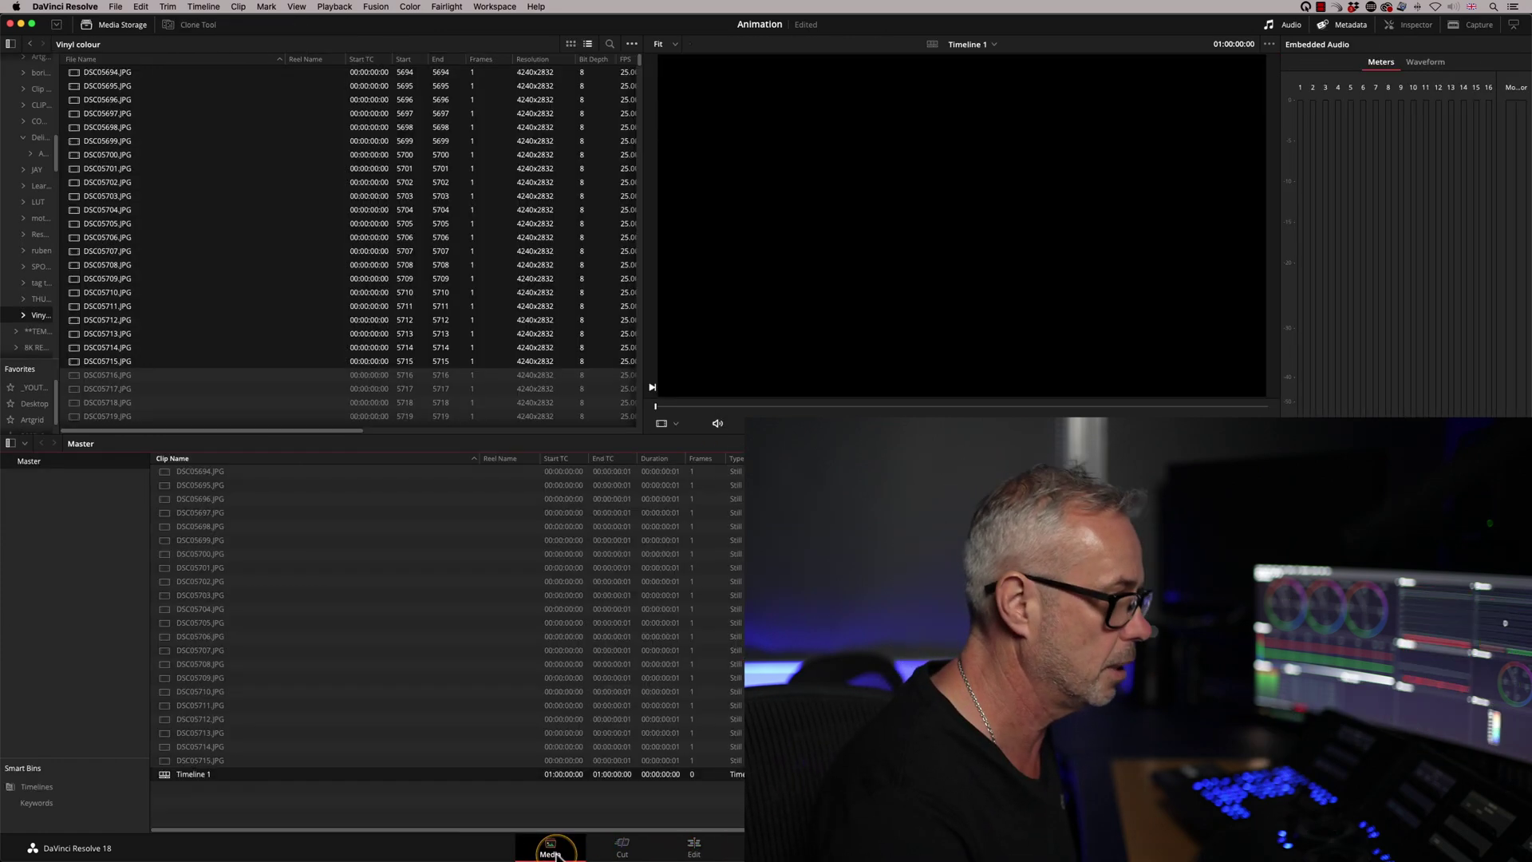
click(120, 387)
drag(234, 808, 209, 489)
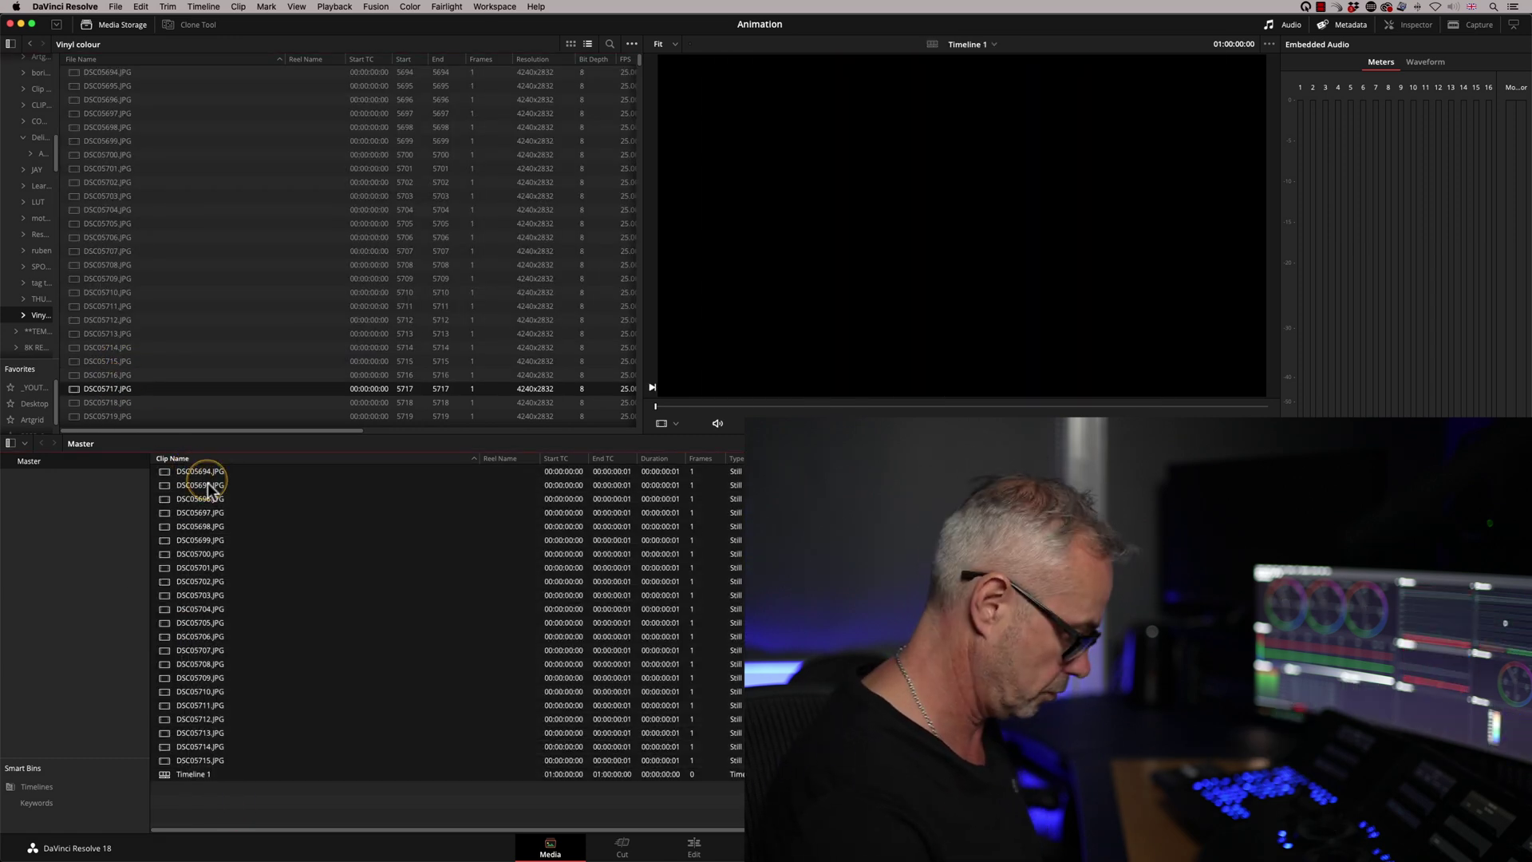
key(BackSpace)
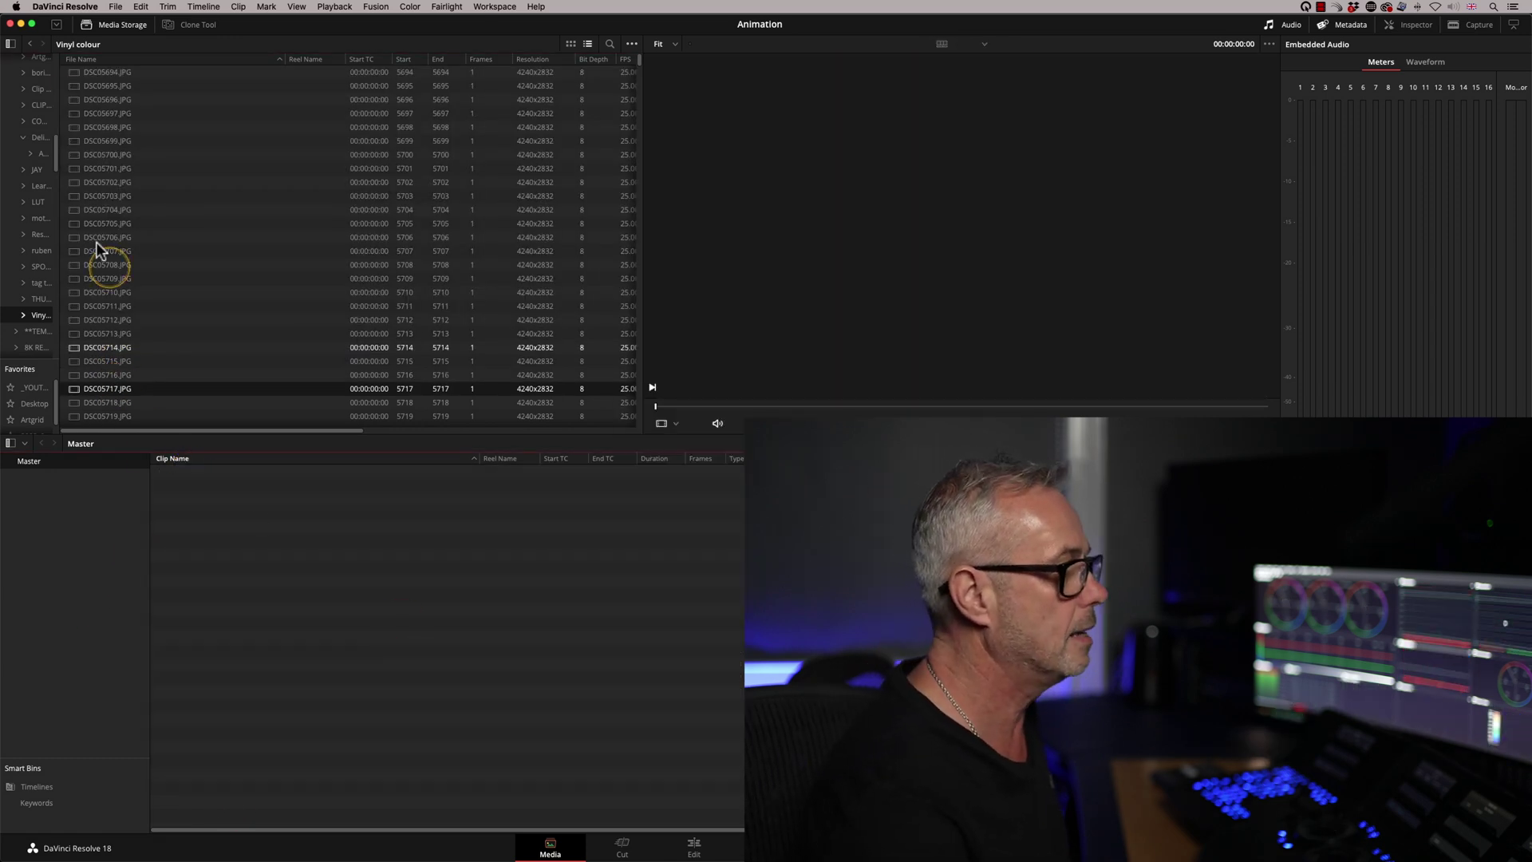
drag(96, 74, 132, 103)
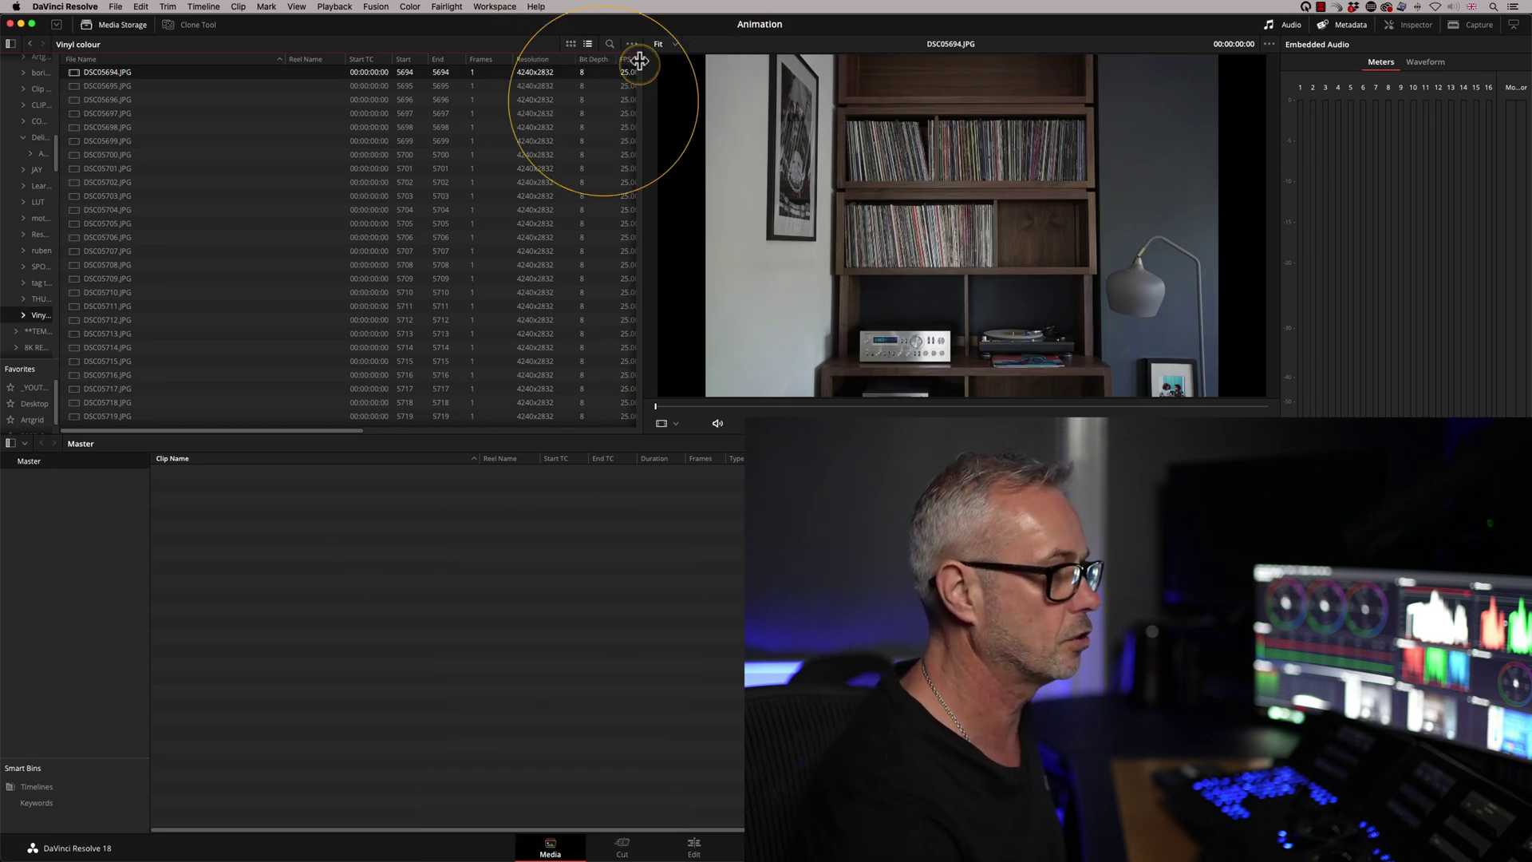
Show the Media Storage Frame Display Mode choices, with Individual currently set.
click(631, 44)
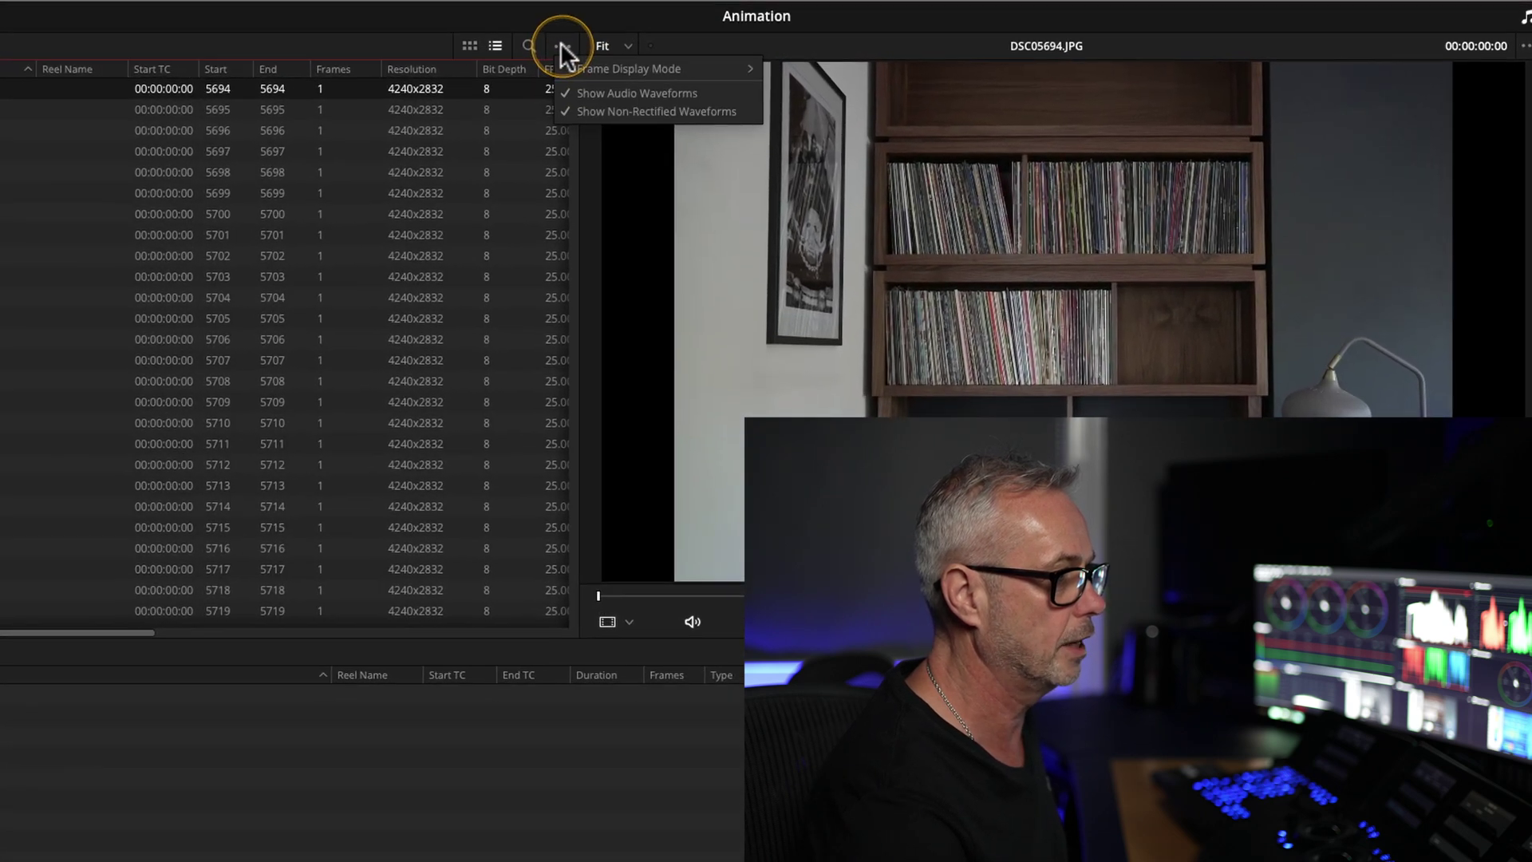
mouse_move(585, 69)
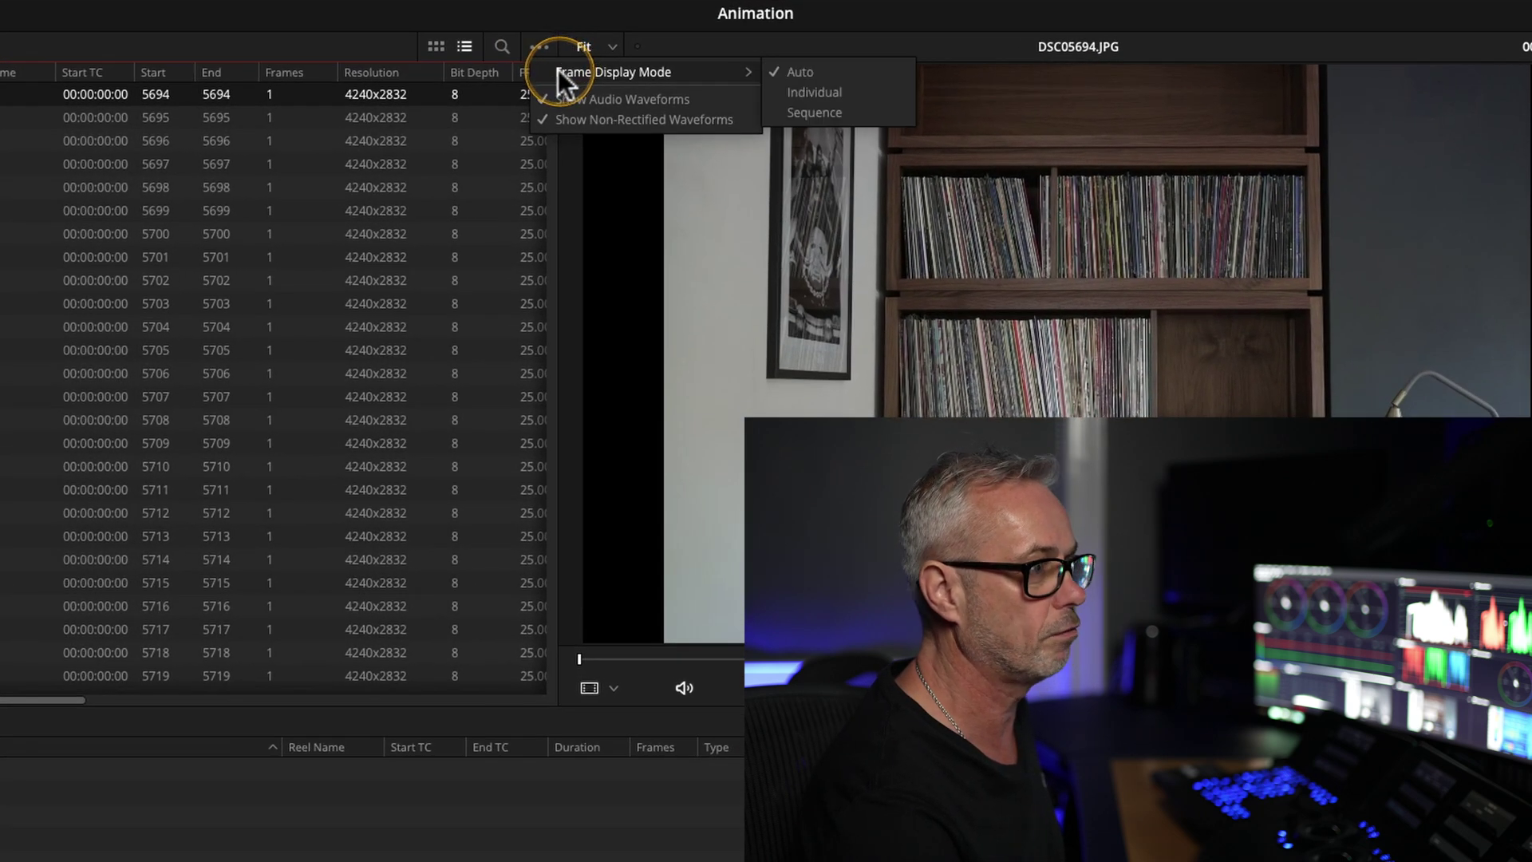
mouse_move(711, 74)
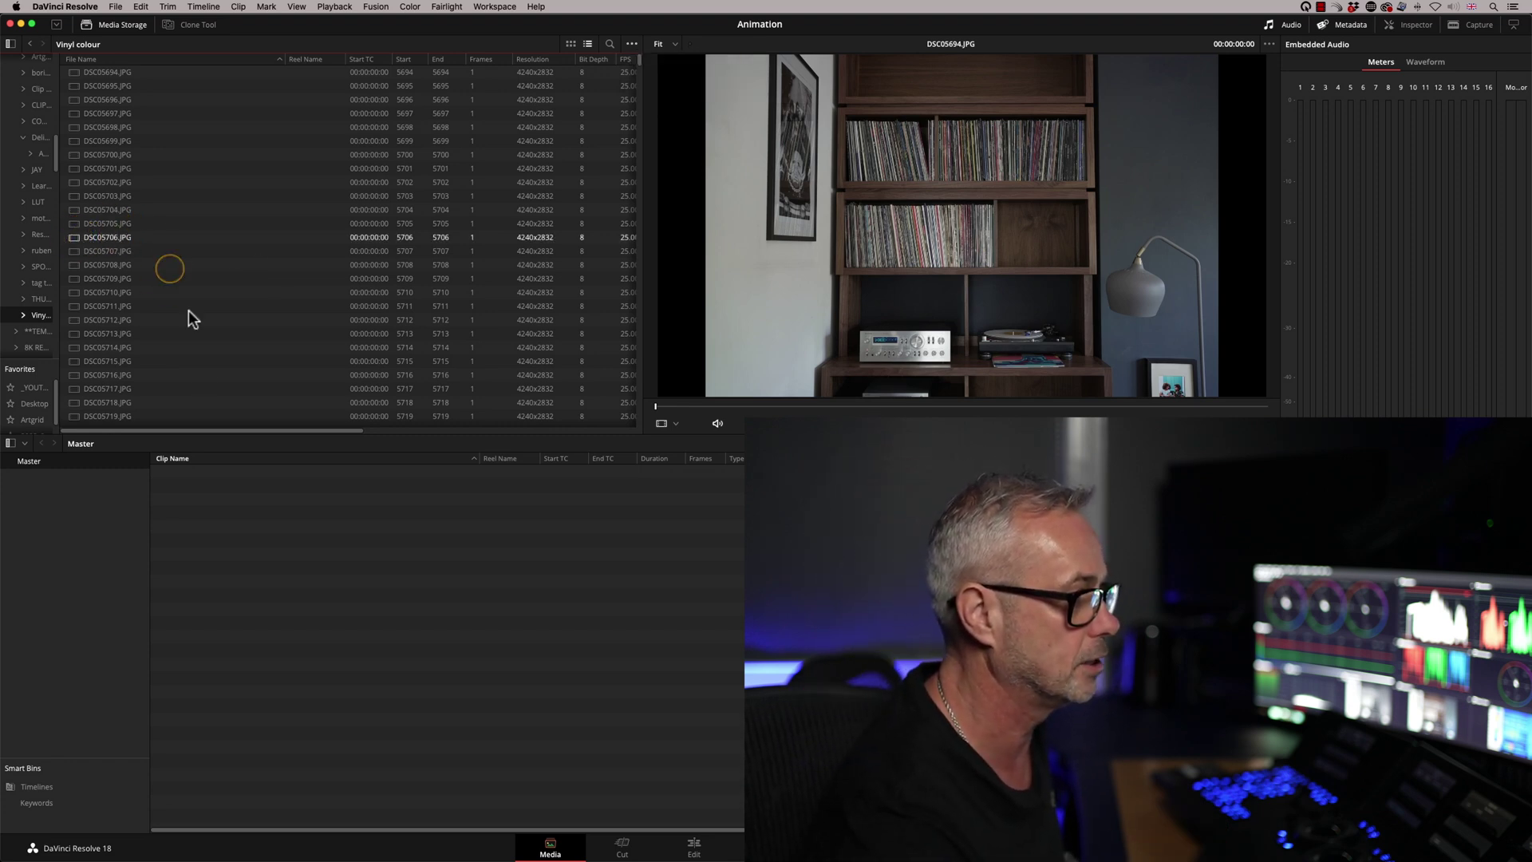
Add DSC05708.JPG to the Master bin, undo it, and return to Frame Display Mode.
drag(77, 269, 289, 500)
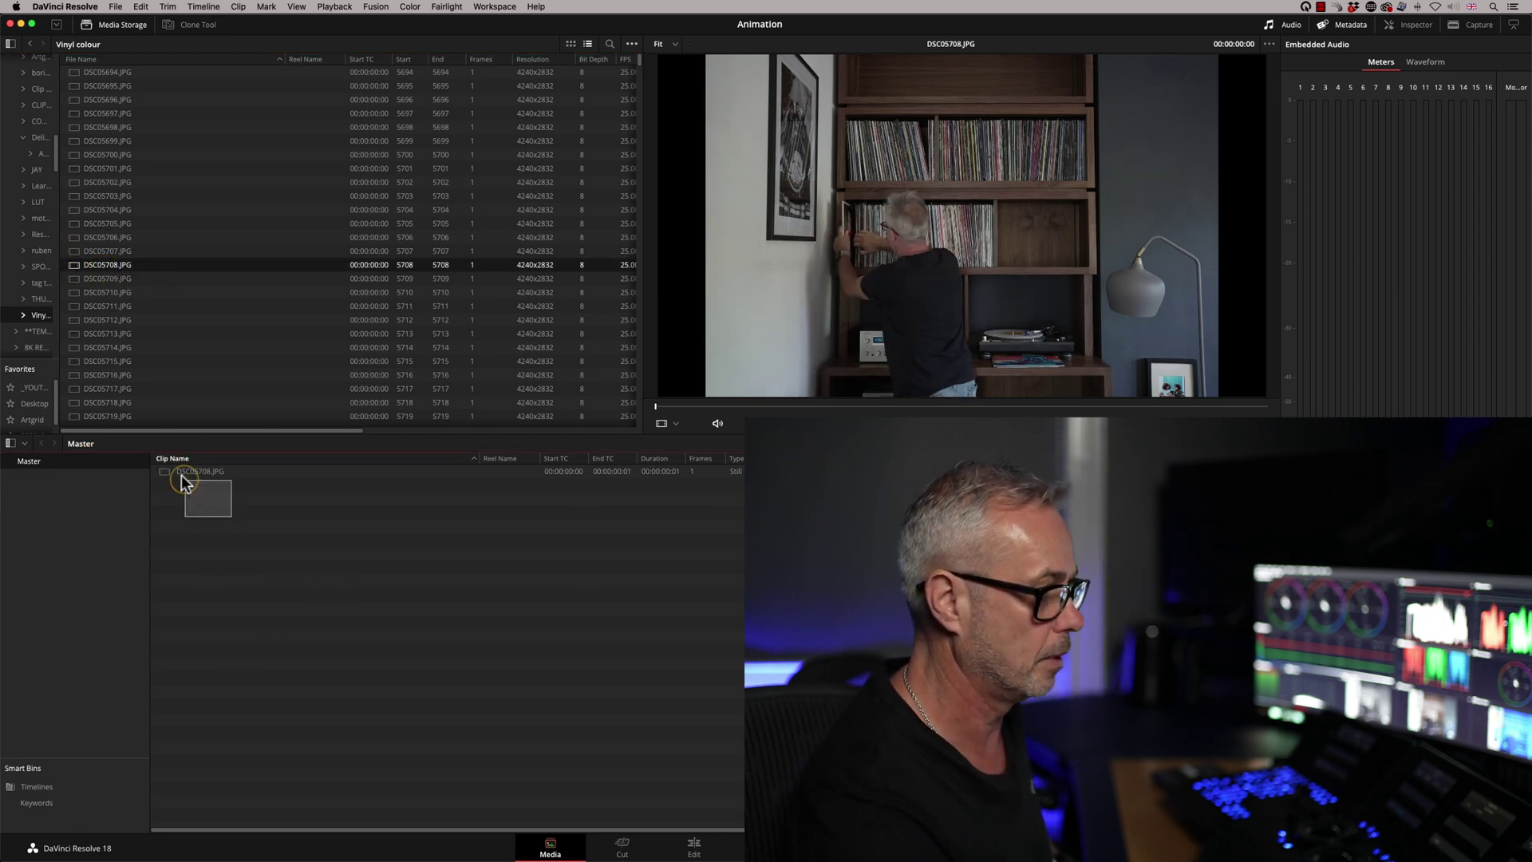
key(super+z)
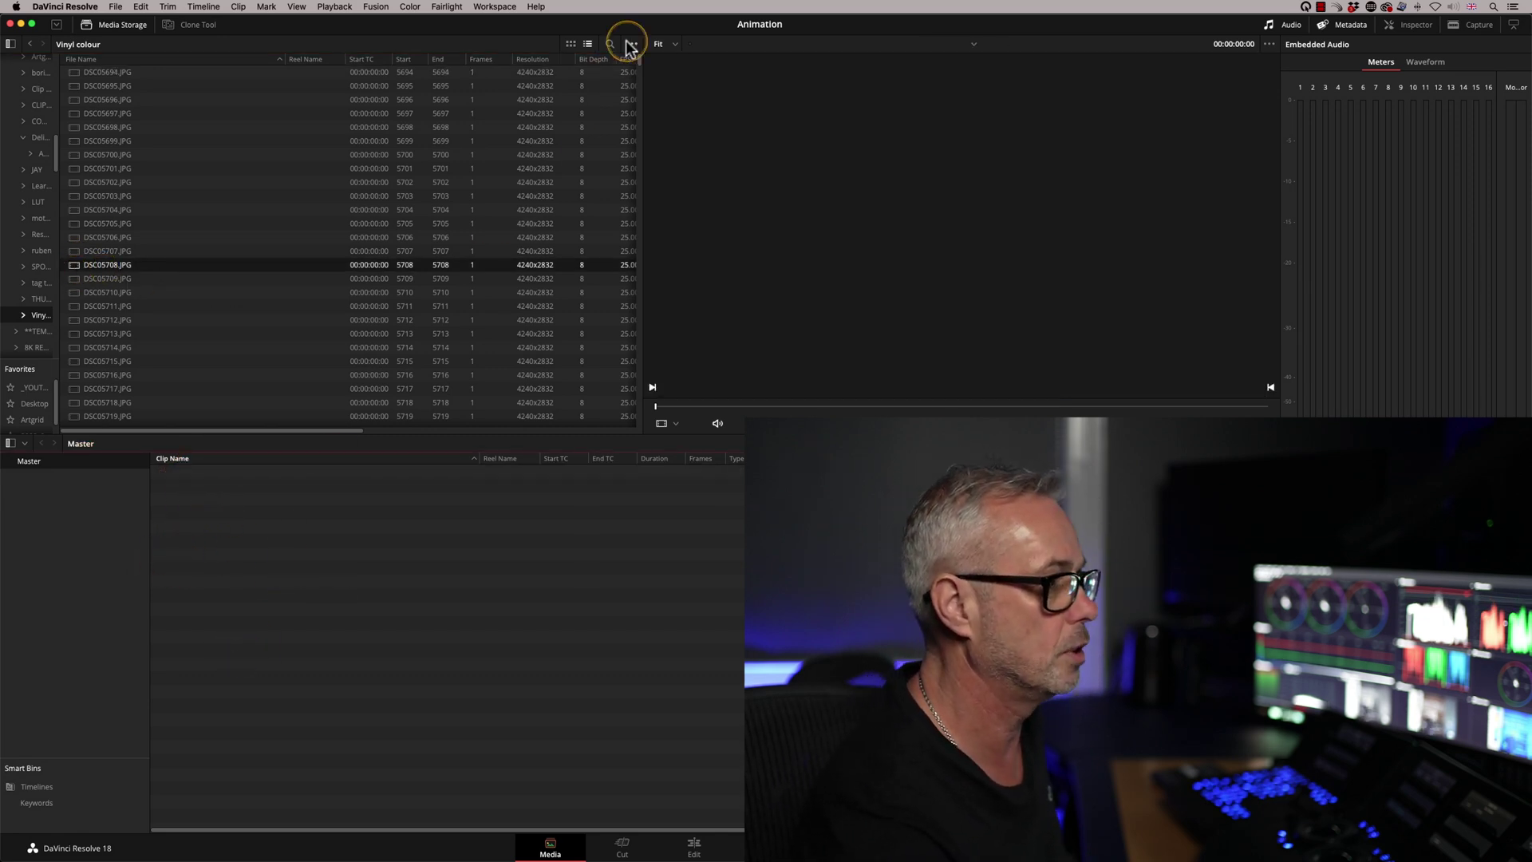
mouse_move(694, 59)
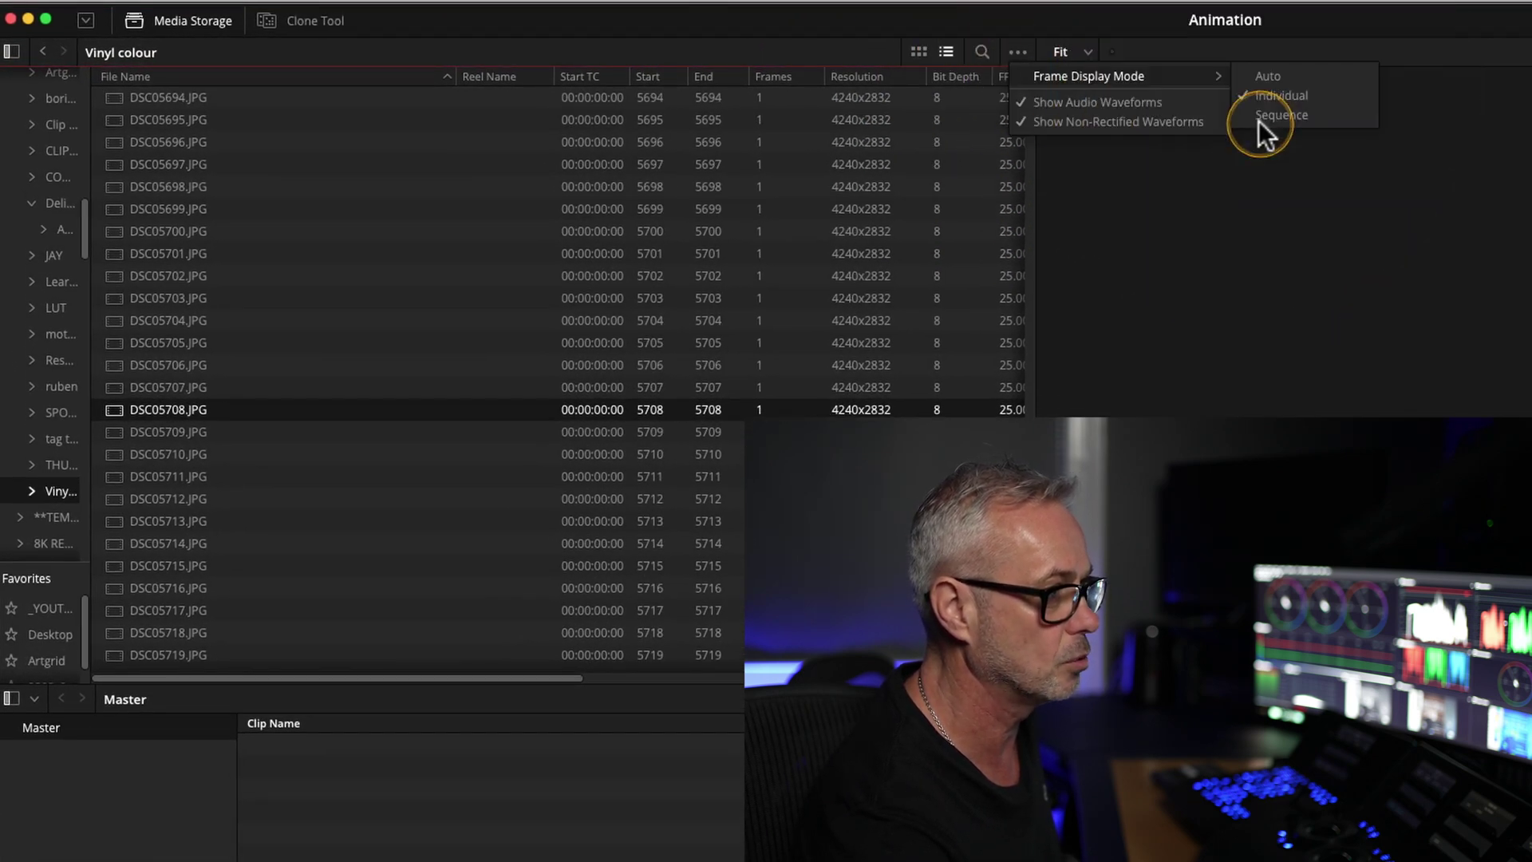
click(1256, 120)
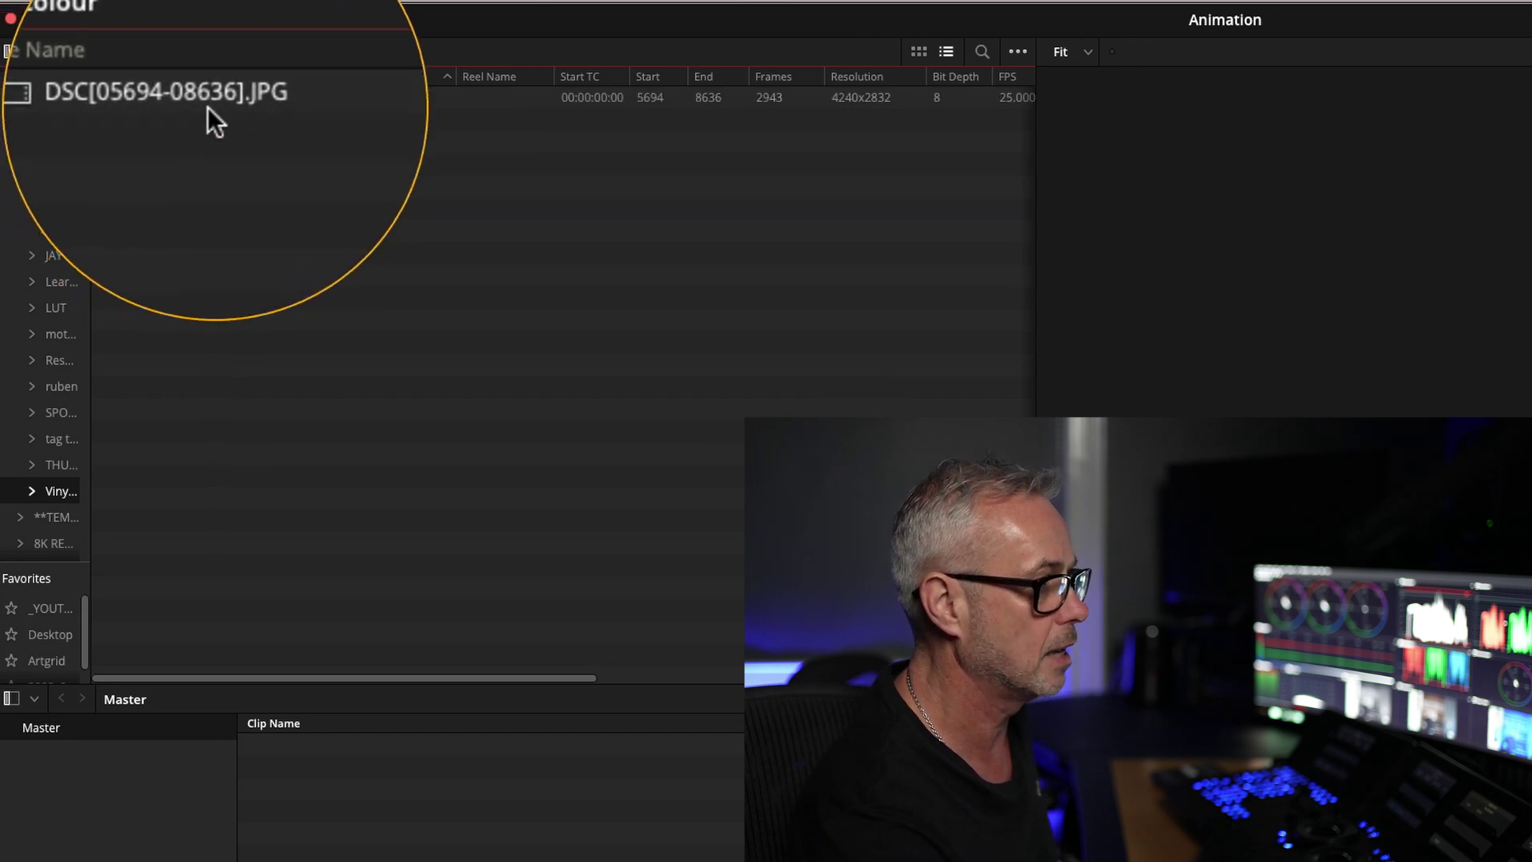
click(53, 96)
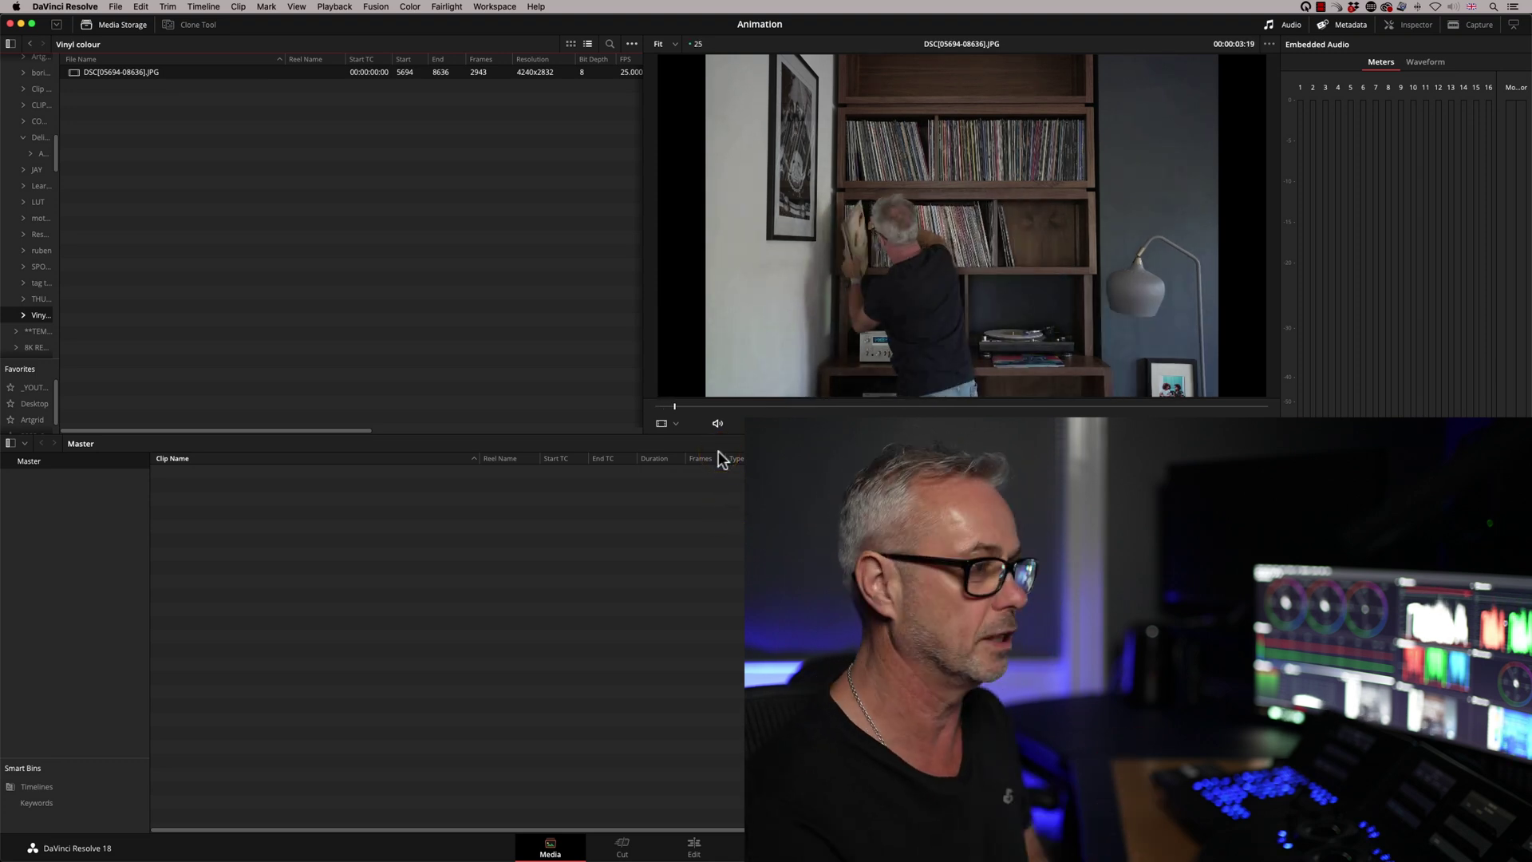
key(space)
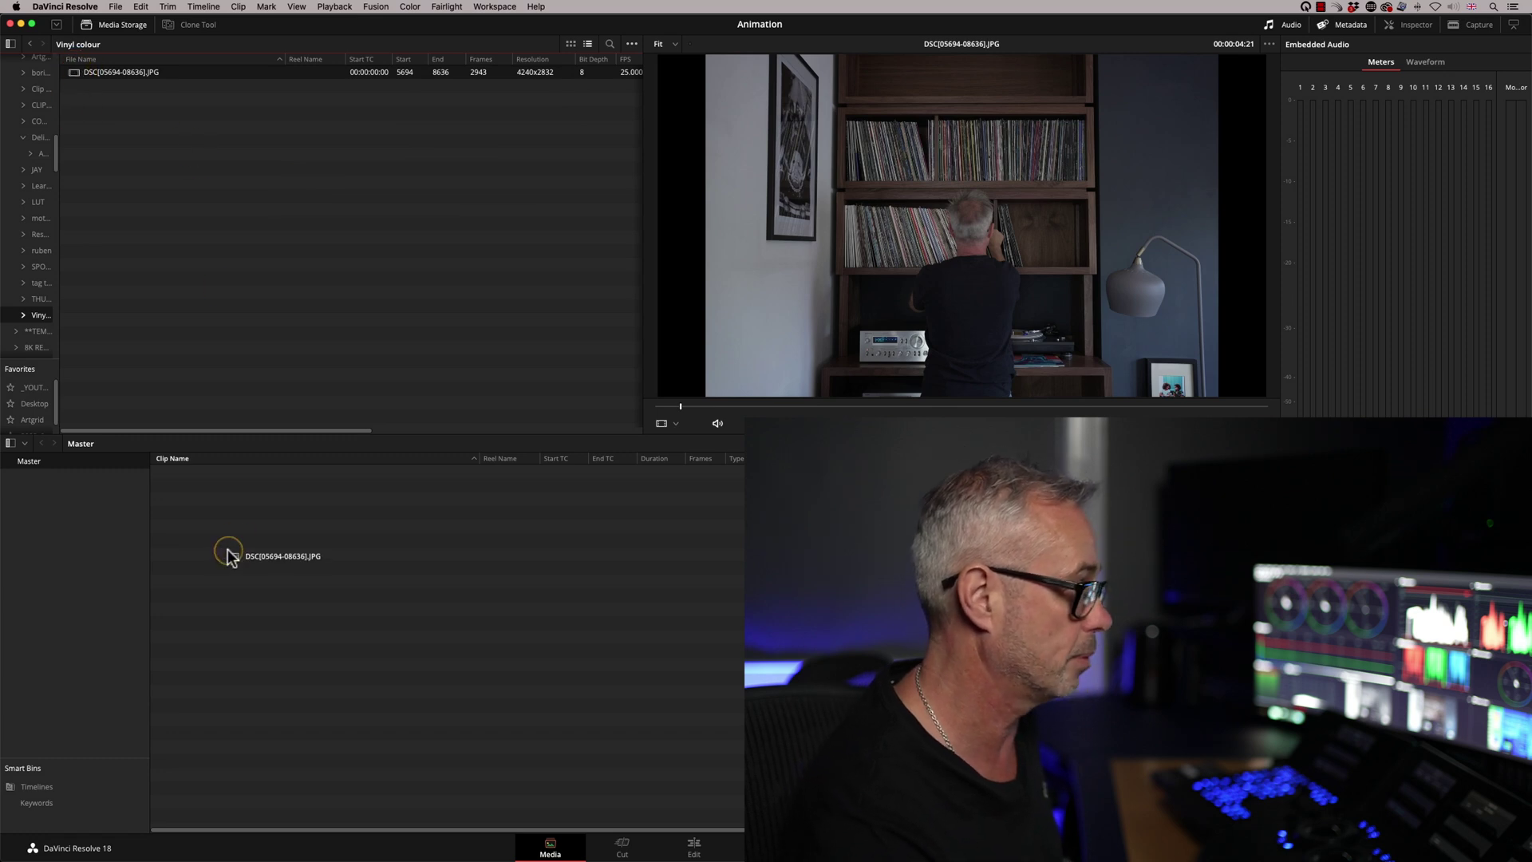
right_click(160, 472)
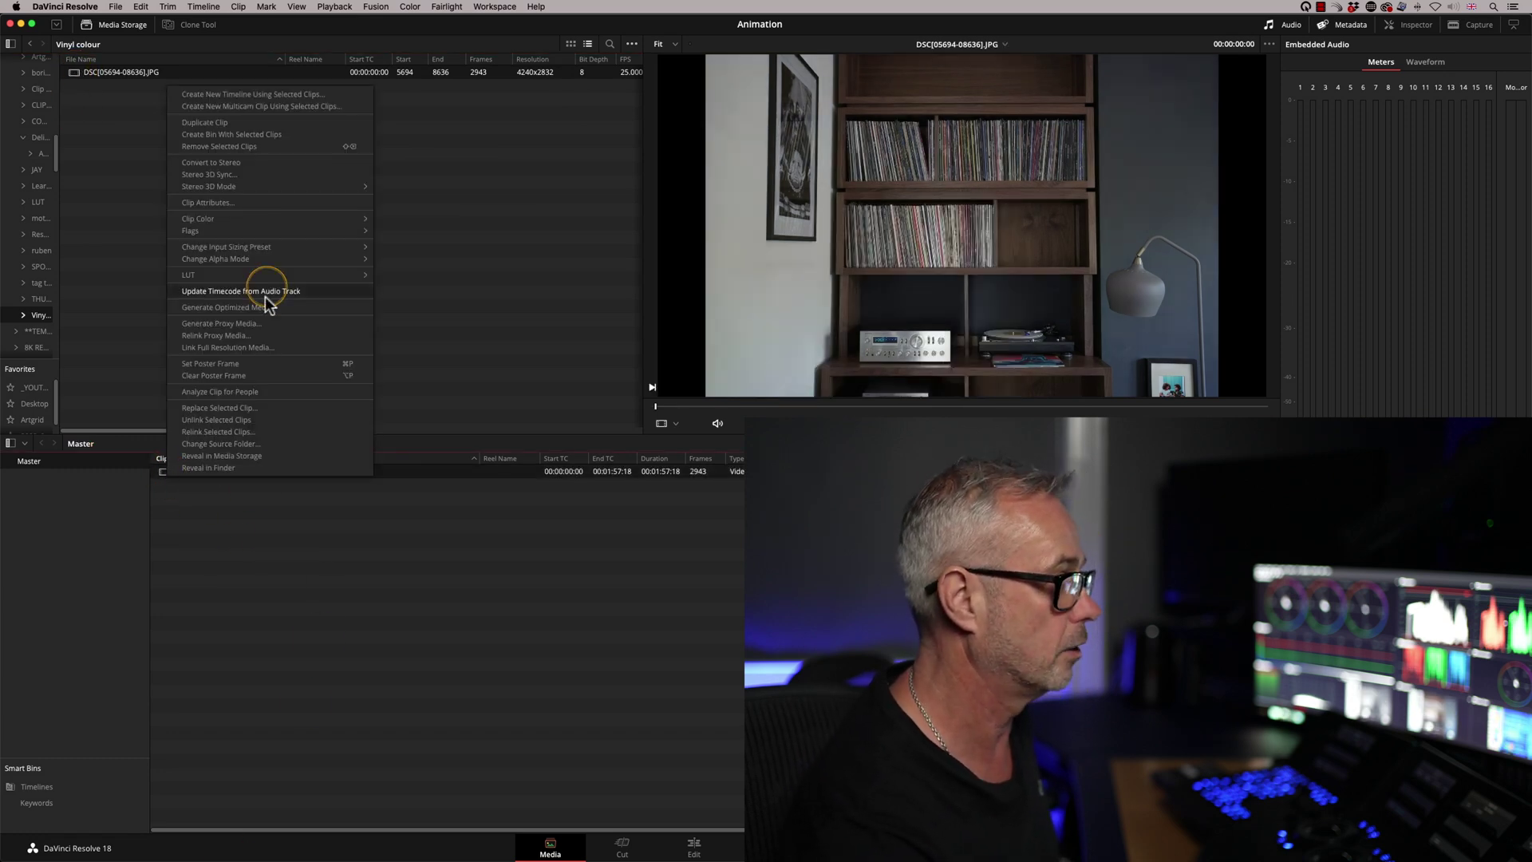
click(281, 96)
click(732, 587)
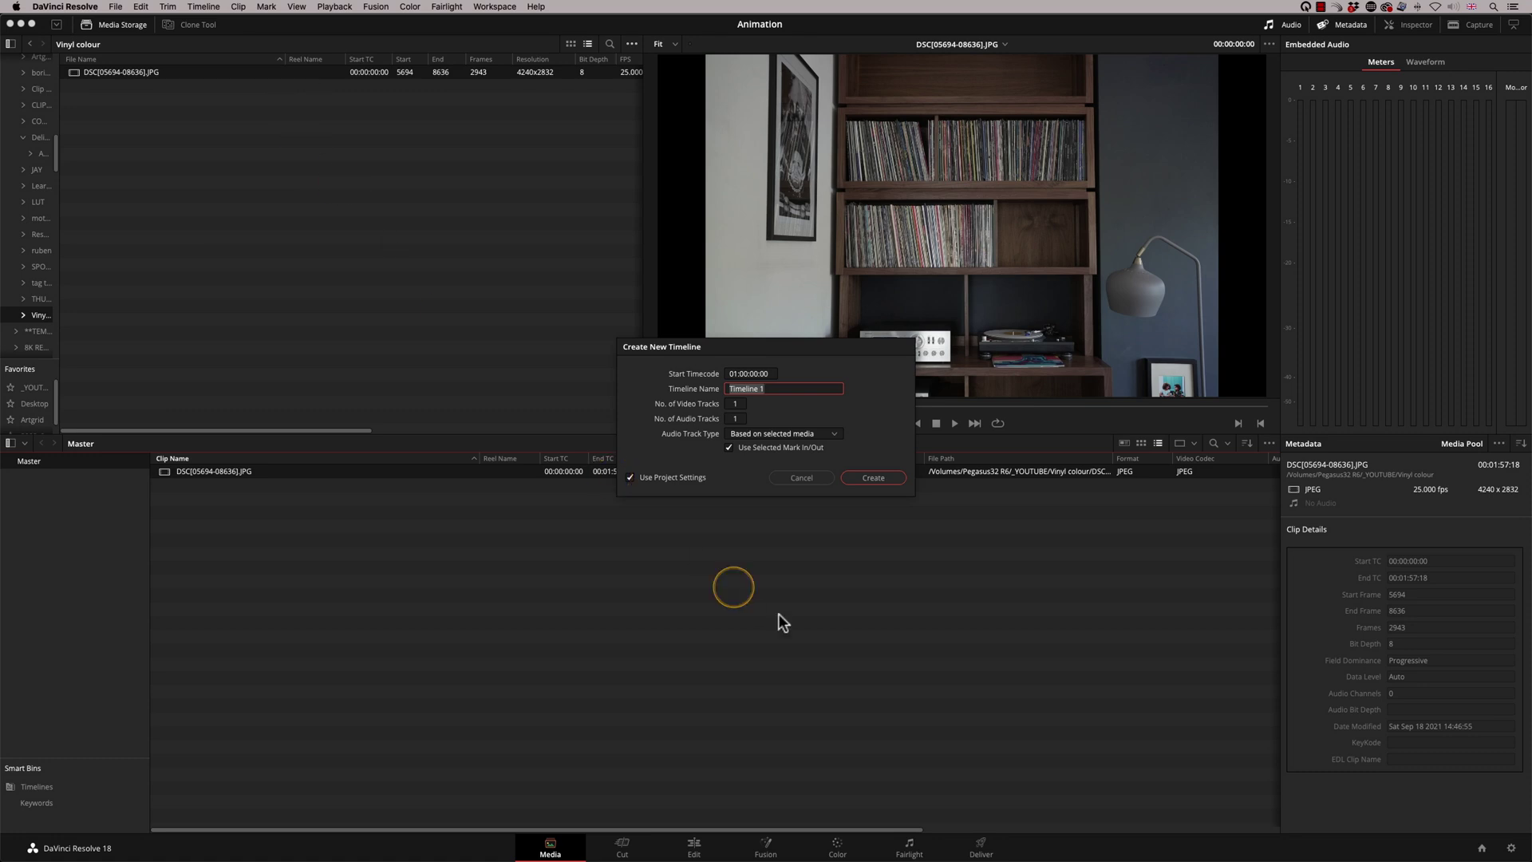
click(890, 488)
click(707, 836)
click(490, 519)
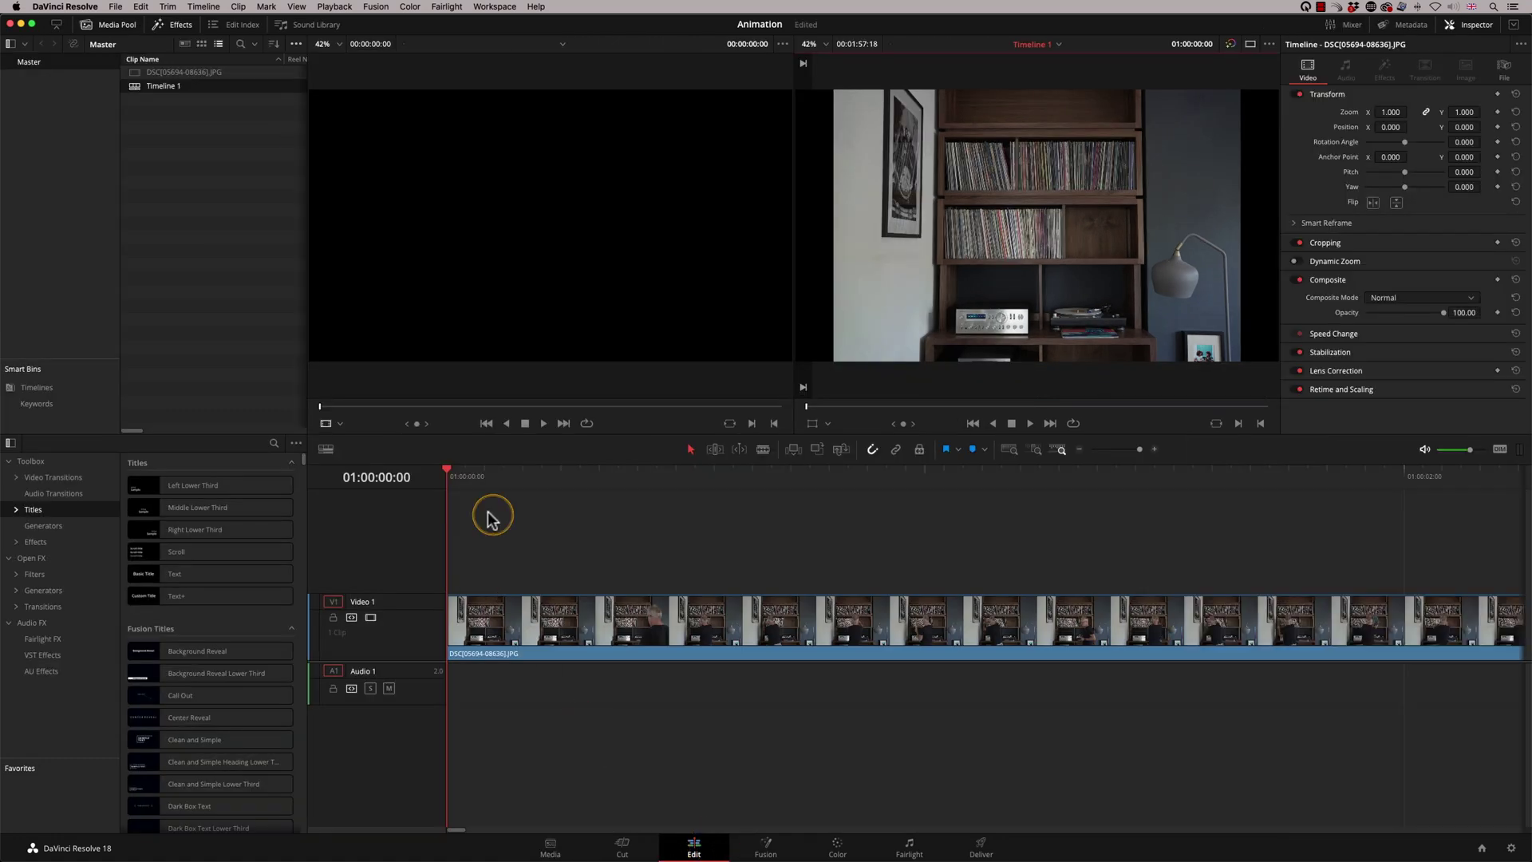
Play Timeline 1 and scrub the playhead forward to about one minute.
scroll(475, 467, down, 5)
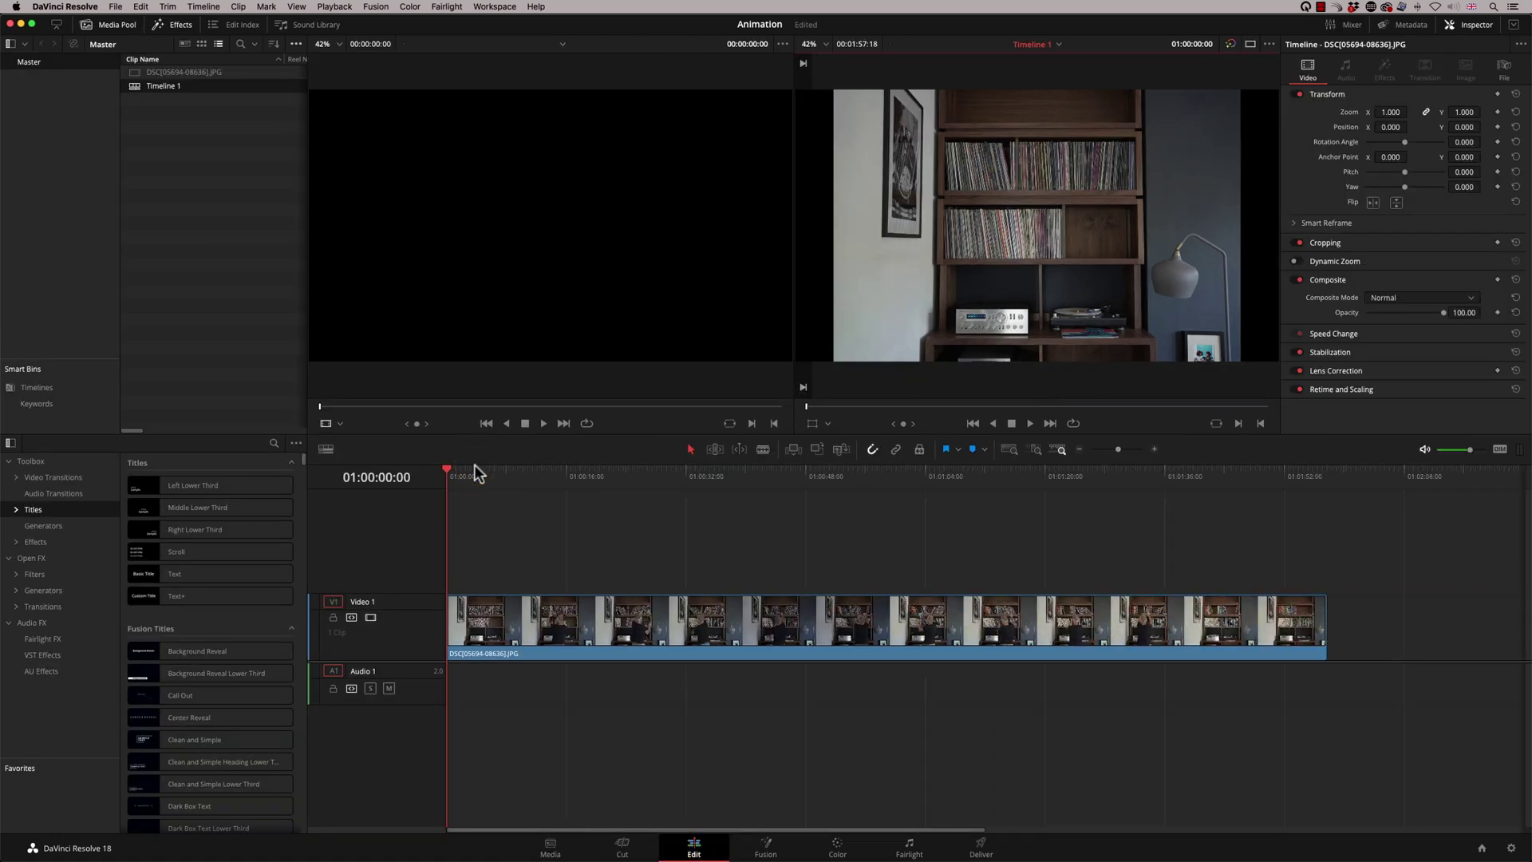
key(space)
drag(471, 485, 557, 471)
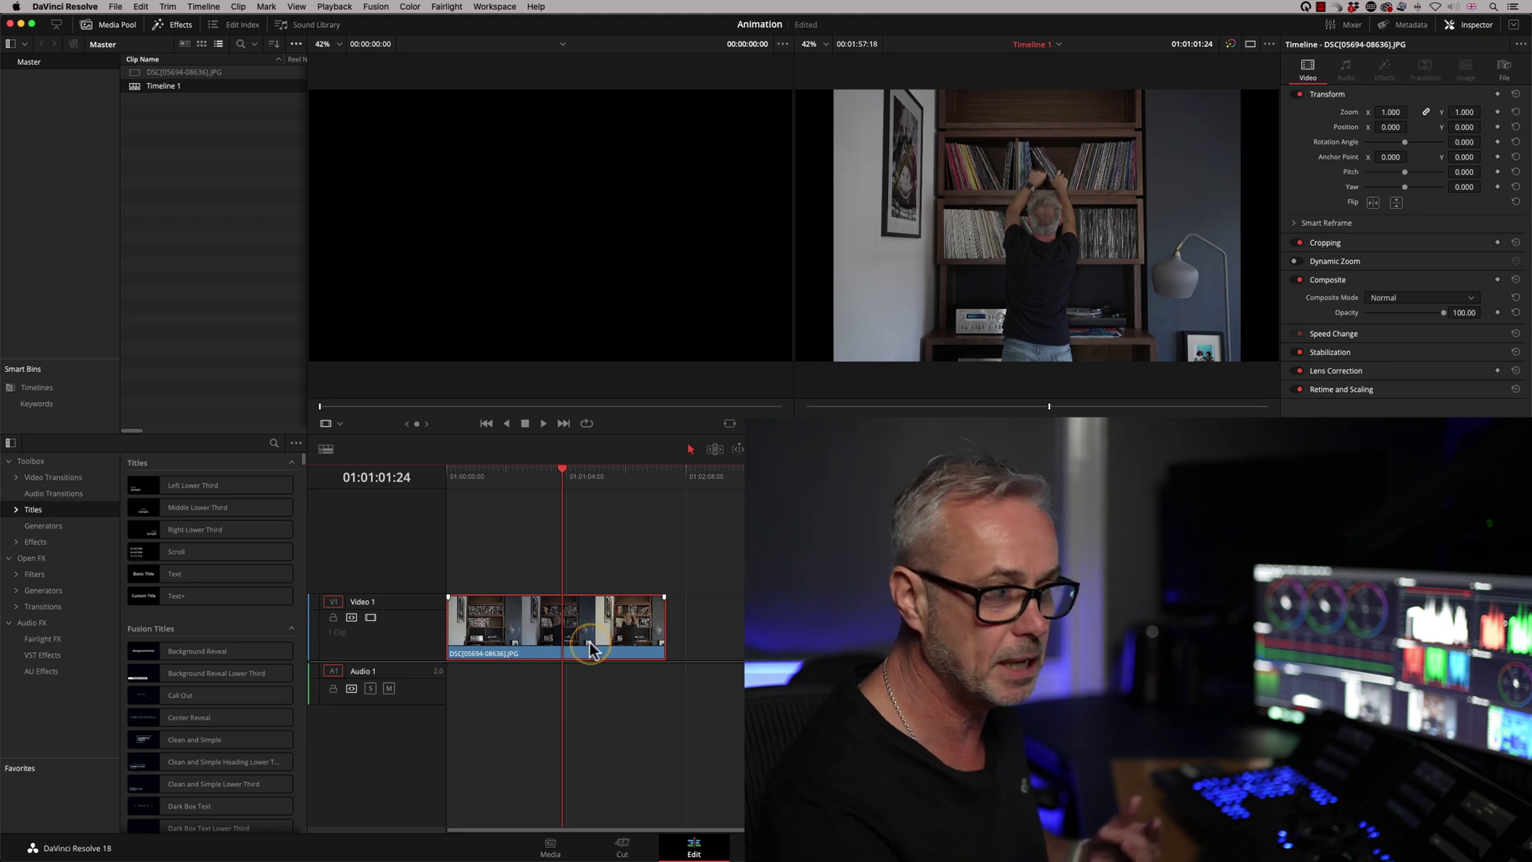
Change the timeline clip's speed to 800%, then play it from the start.
right_click(583, 635)
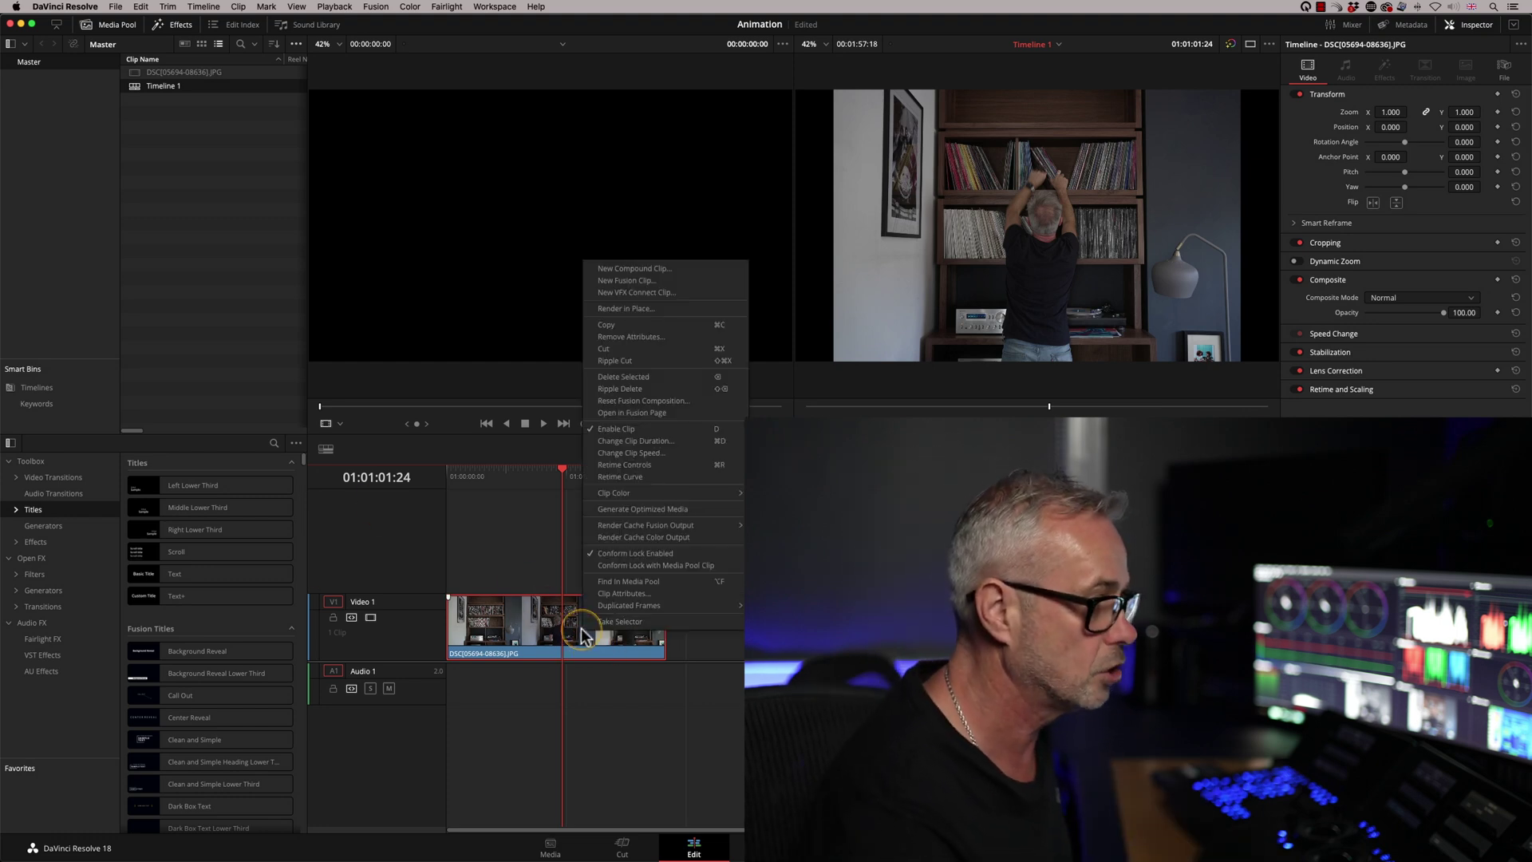
click(667, 456)
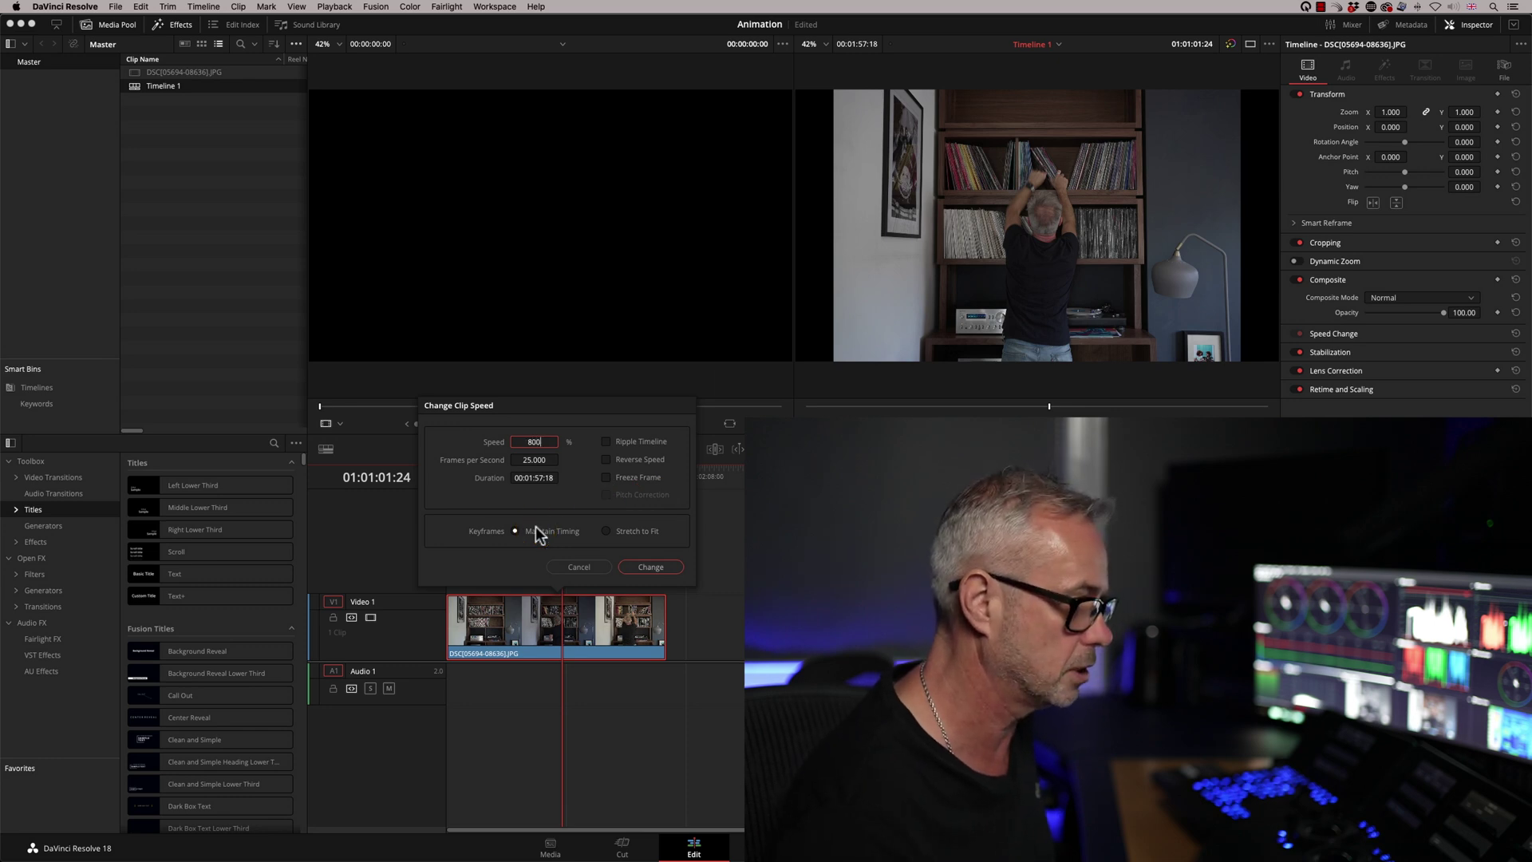
key(Return)
key(Home)
key(space)
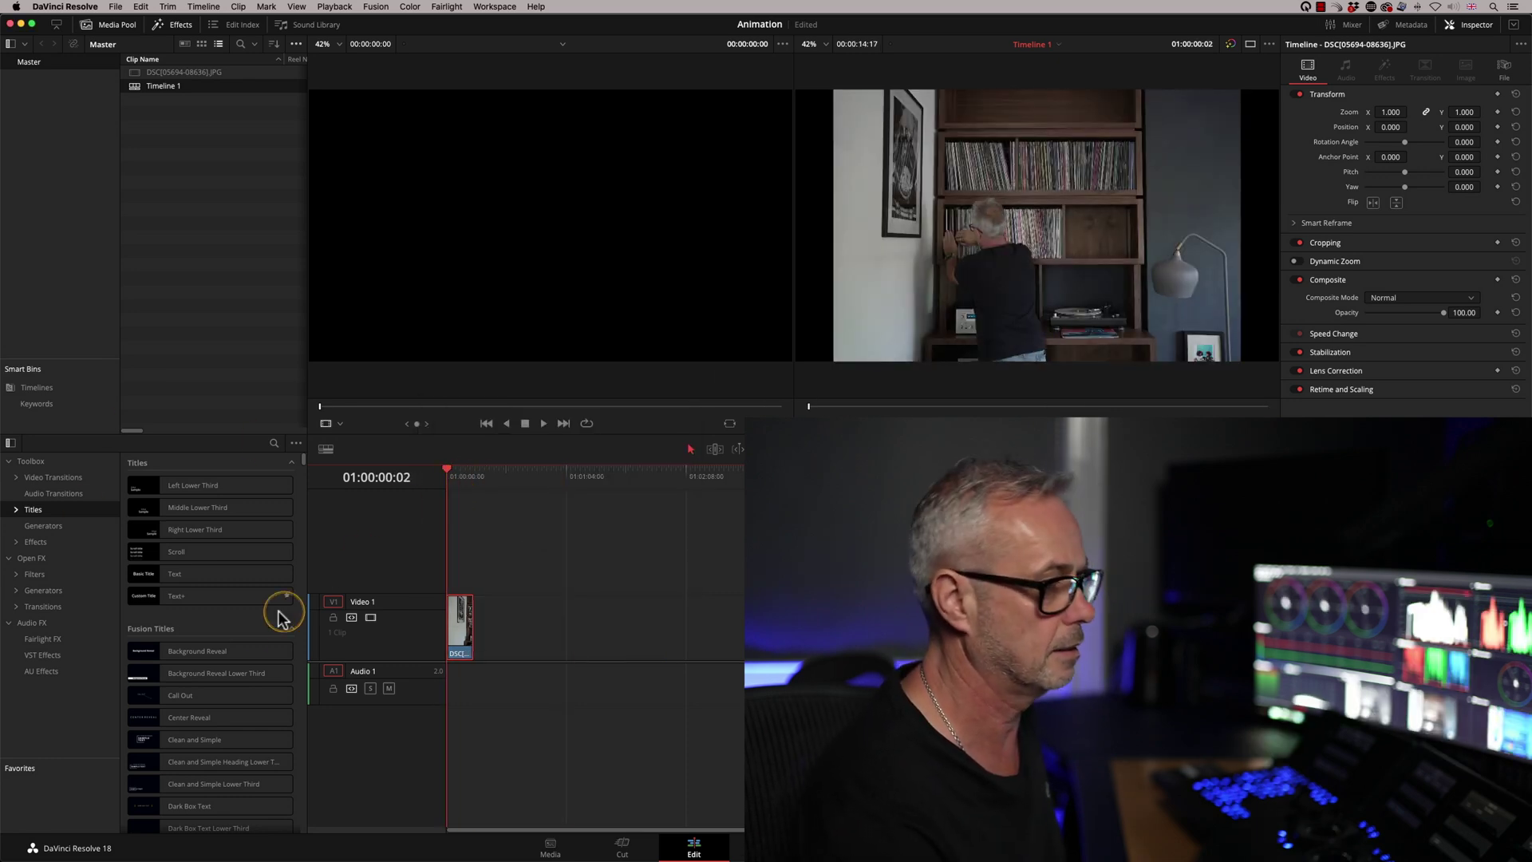